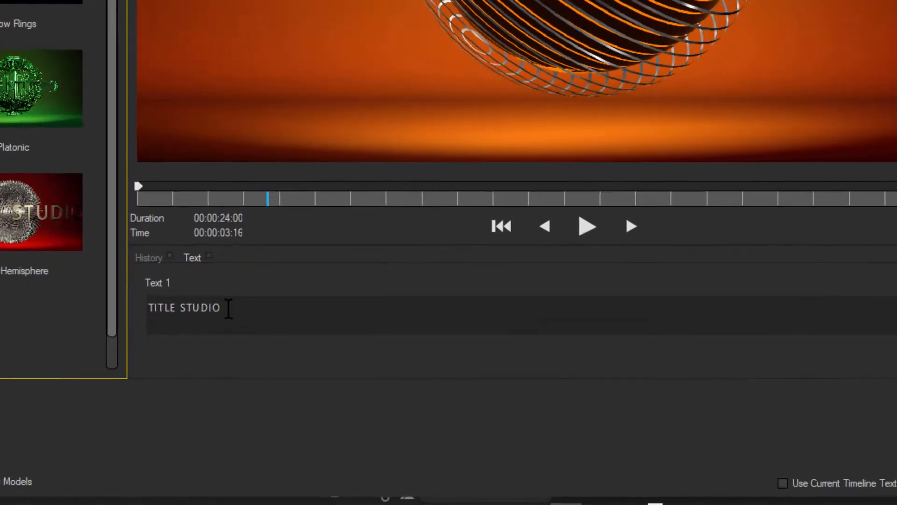
Replace the StripSphere preset's text with "MY CUSTOM TITLE" and apply the preset to the composition
left_click_drag(343, 398, 288, 398)
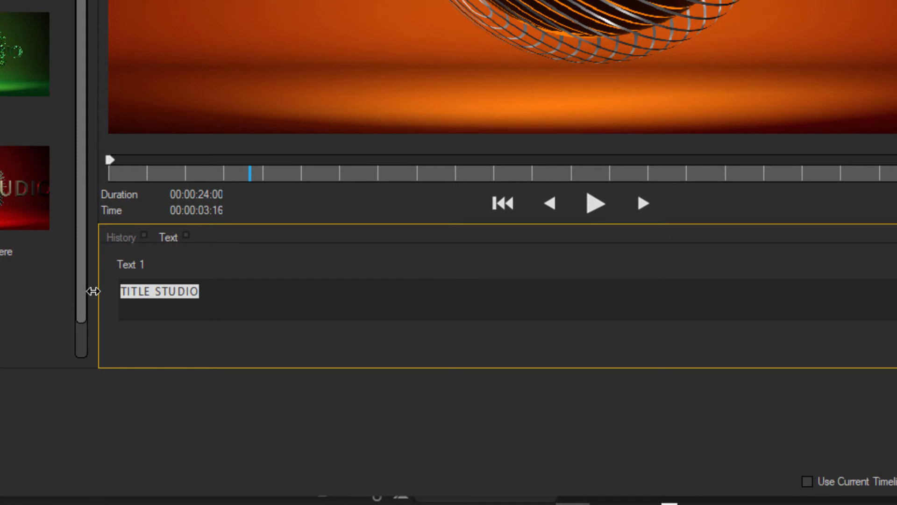
type("MY CUSTOM TITLE")
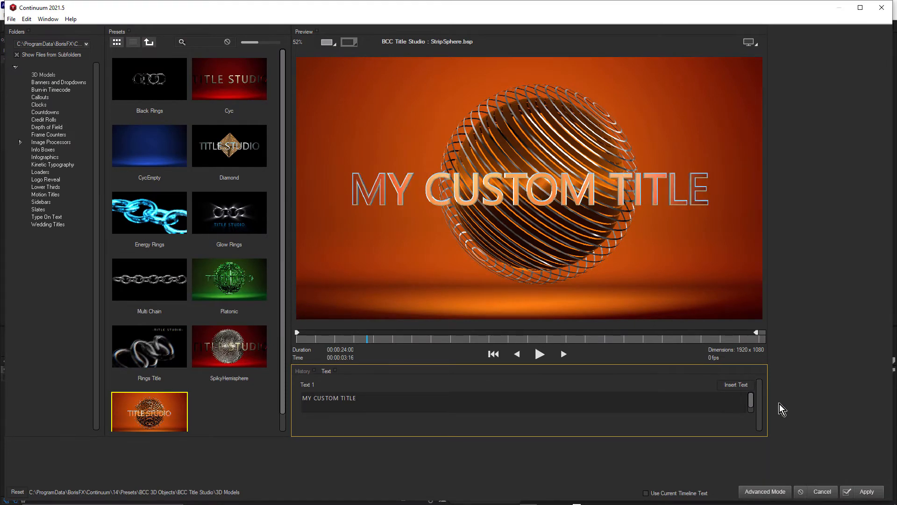
left_click(875, 488)
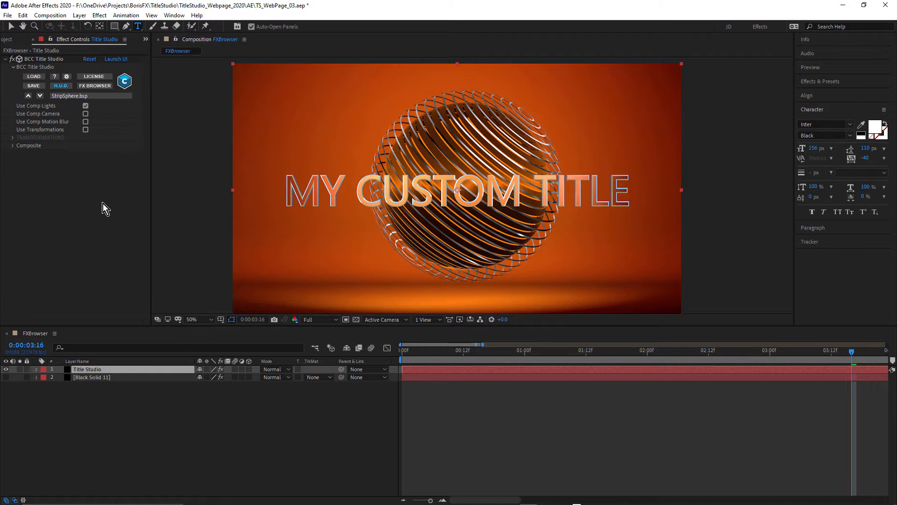
Launch the Title Studio editor for the layer and set the font of the whole title text to Gill Sans Ultra Bold
left_click(119, 61)
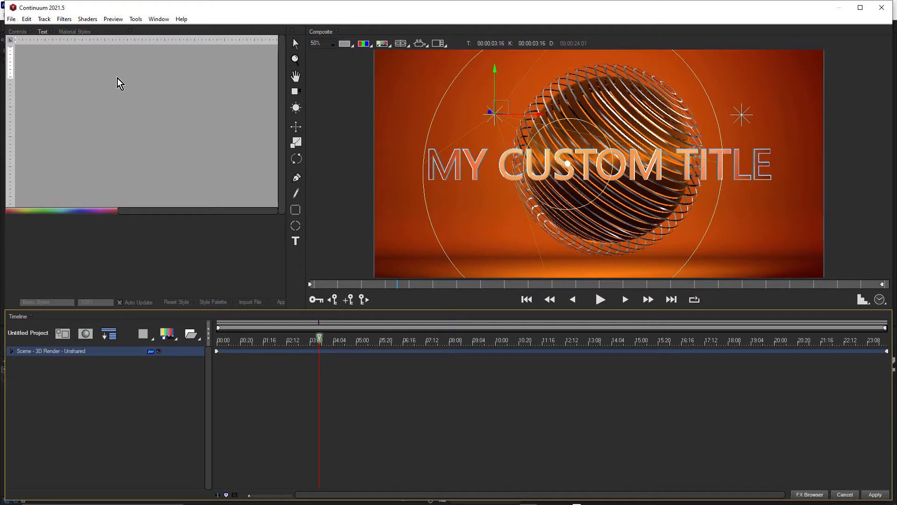
left_click(12, 352)
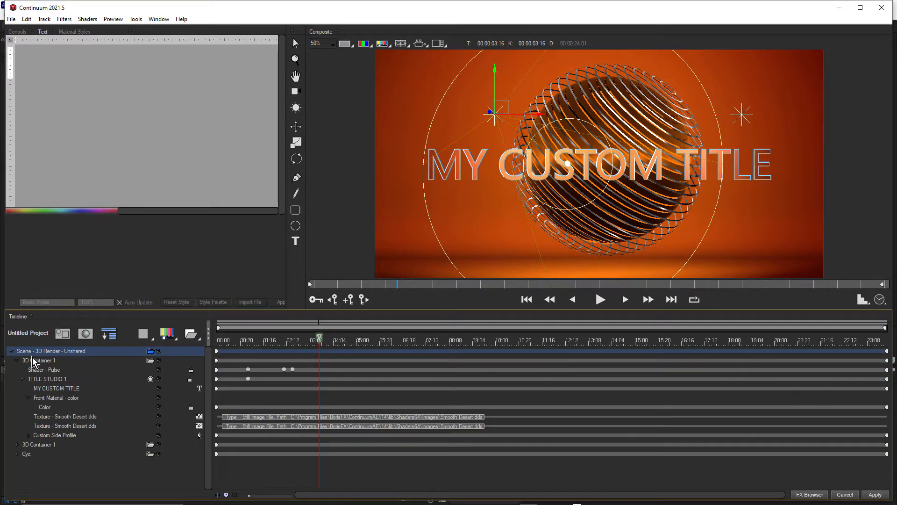
left_click(49, 379)
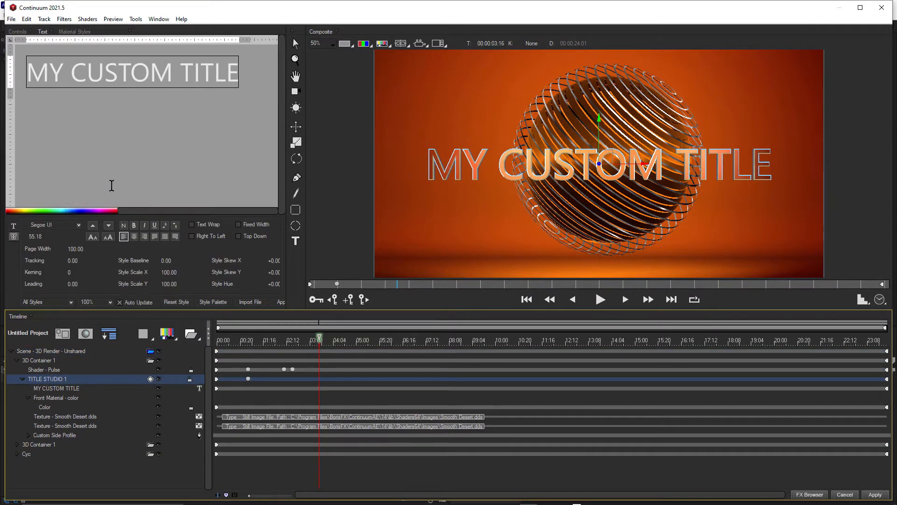
triple_click(116, 74)
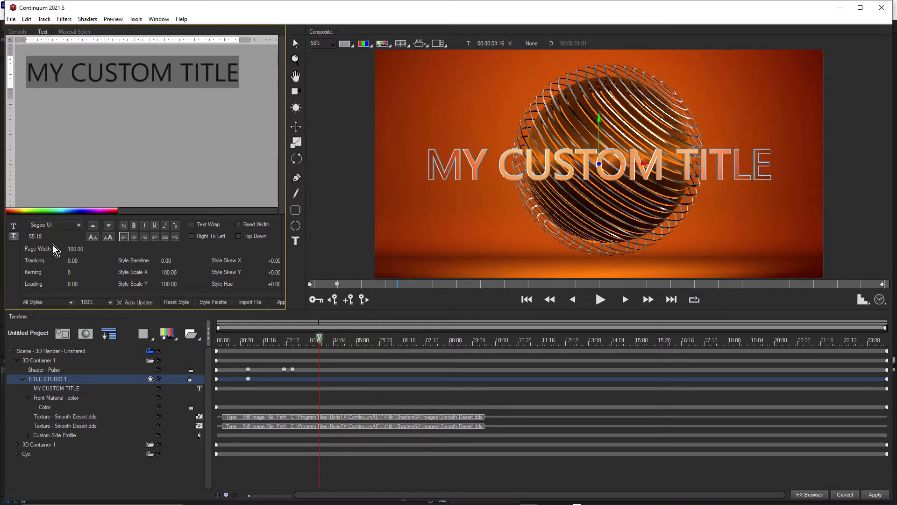
left_click(61, 223)
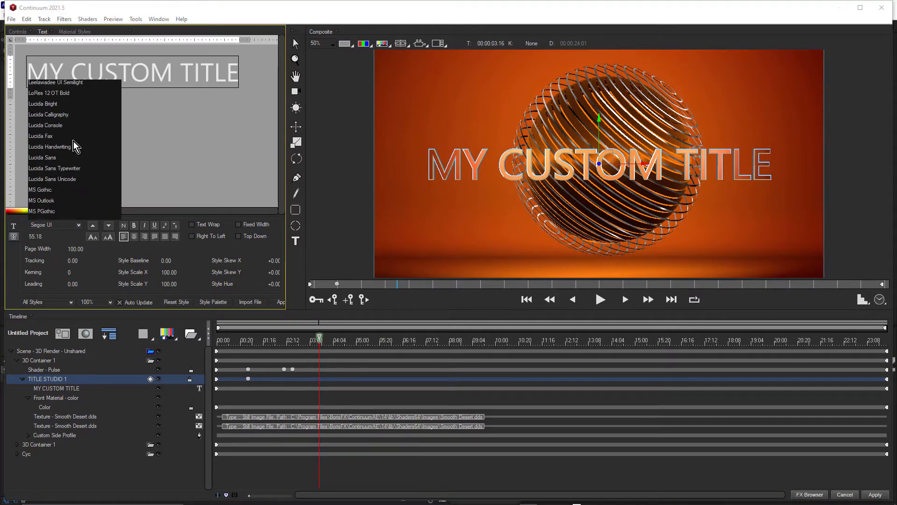
scroll(74, 141, "up", 10)
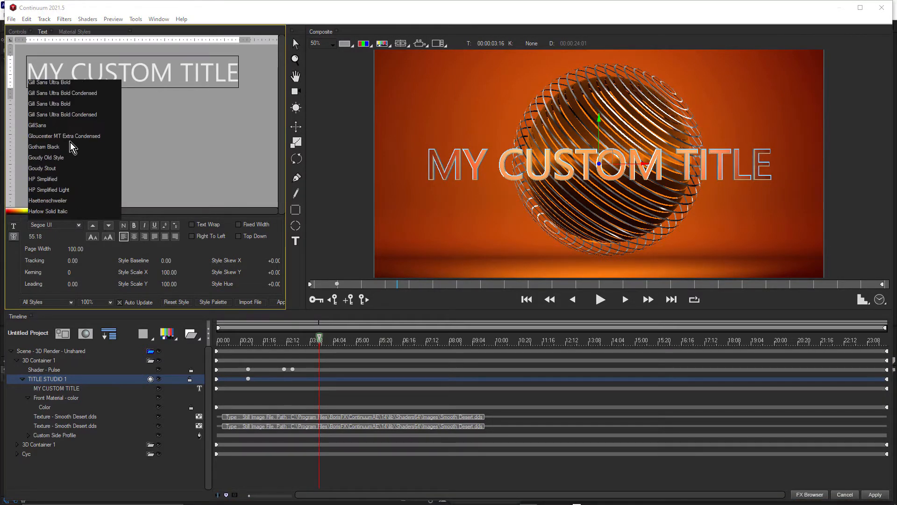
left_click(70, 104)
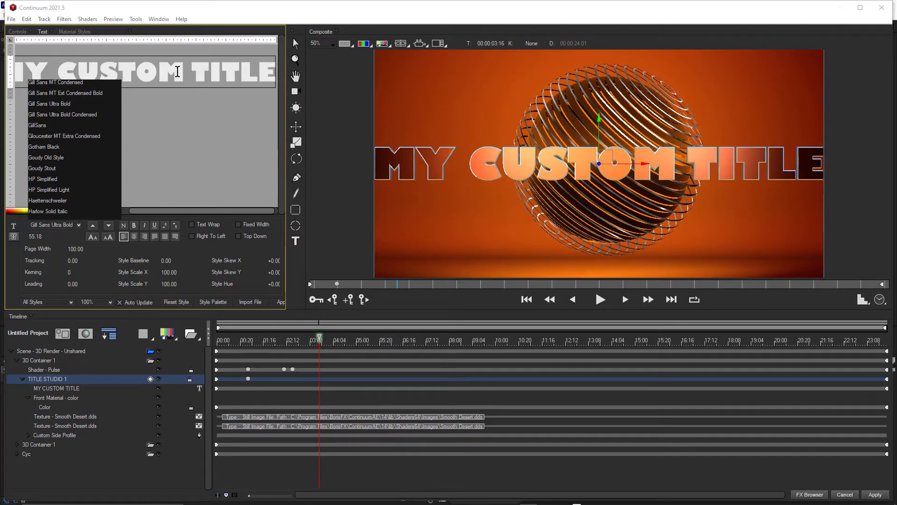
Break the title into two lines before "TITLE", then centre both lines with a leading of -14.70
left_click(185, 72)
key("Return")
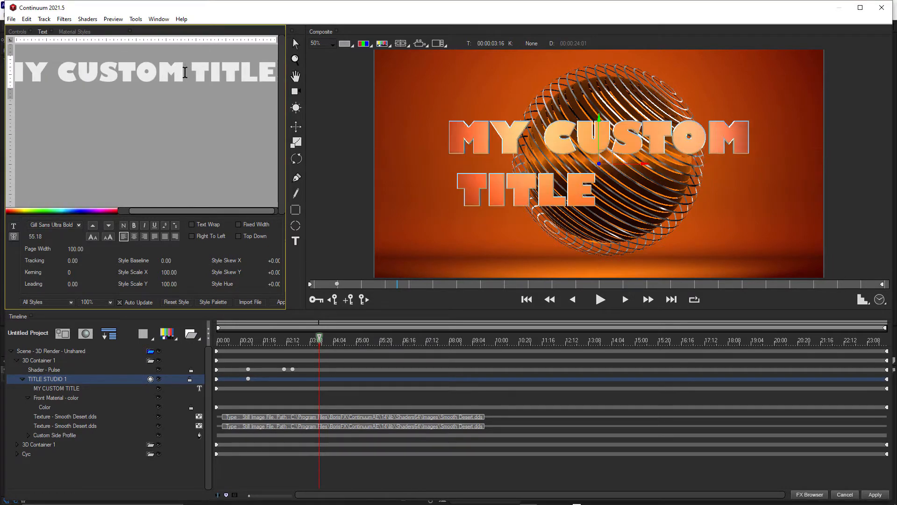
left_click_drag(28, 67, 132, 105)
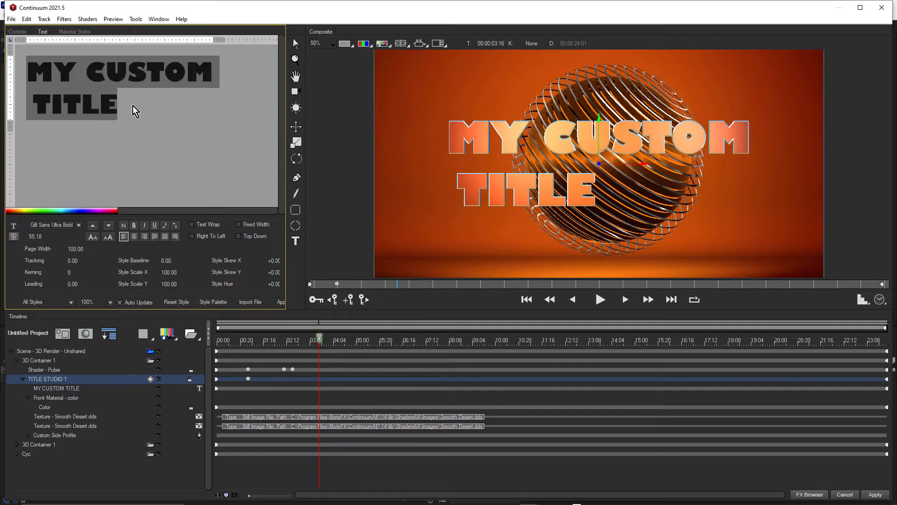
left_click(140, 232)
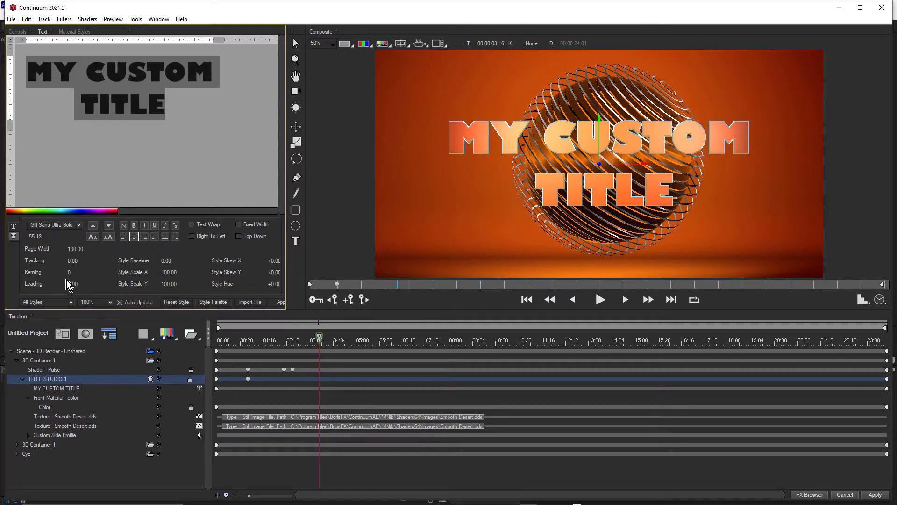
mouse_move(66, 283)
left_mouse_down()
mouse_move(57, 281)
mouse_move(65, 282)
left_mouse_up()
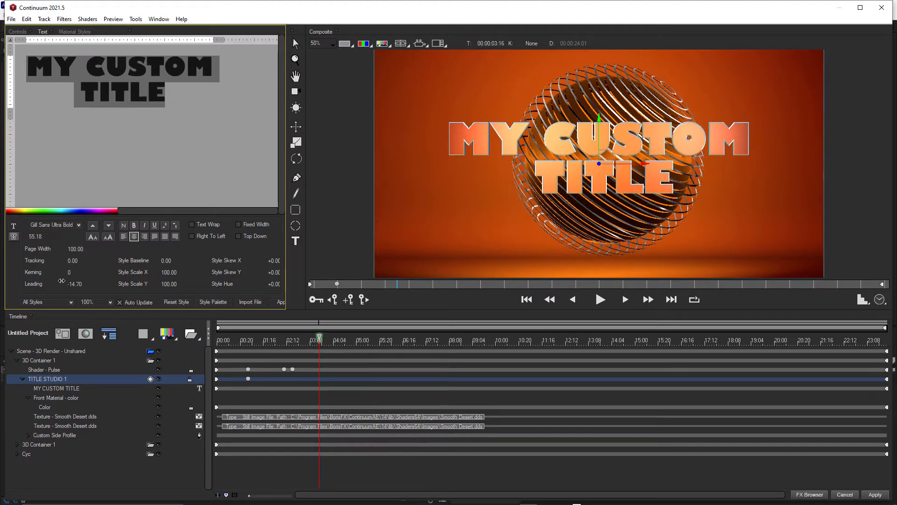
Hide the second 3D Container 1 track, which holds the striped sphere
left_click(32, 445)
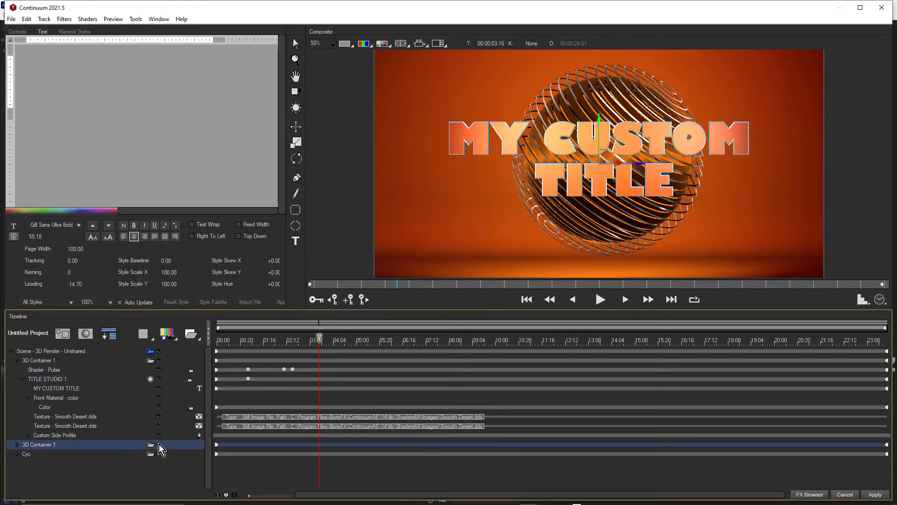
left_click(159, 444)
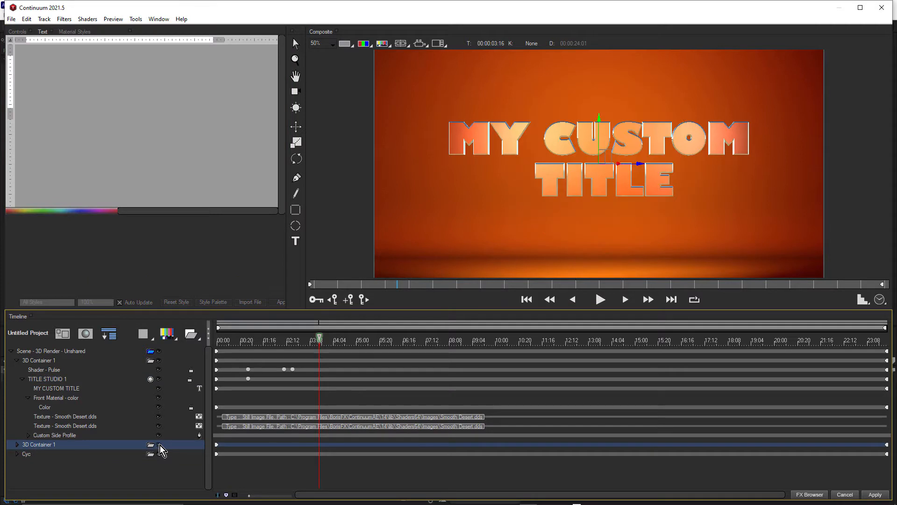
Set the Diffuse colour of the title's front material to blue (0, 128, 255)
left_click(50, 409)
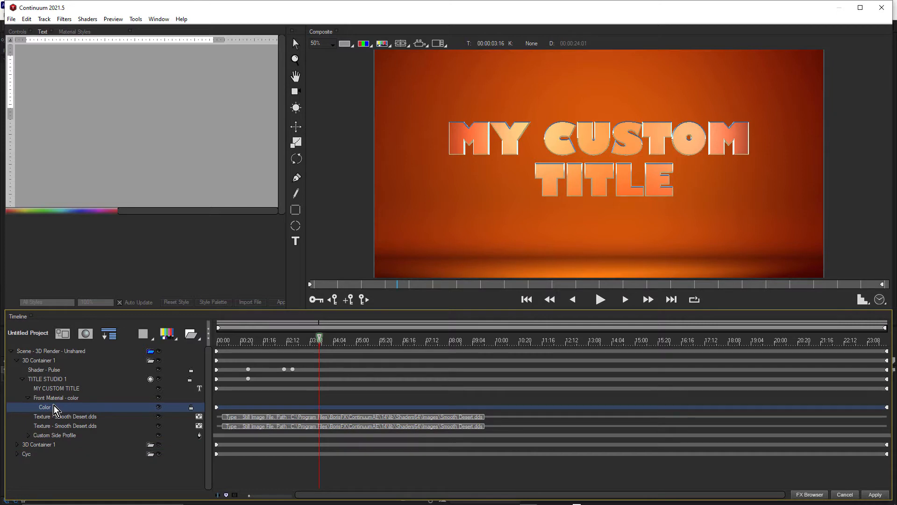
left_click(16, 33)
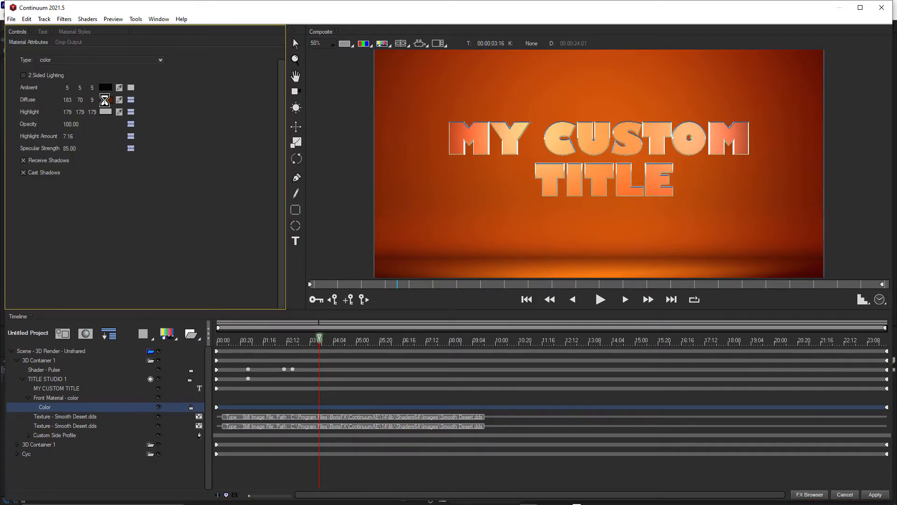
left_click(106, 98)
left_click(81, 57)
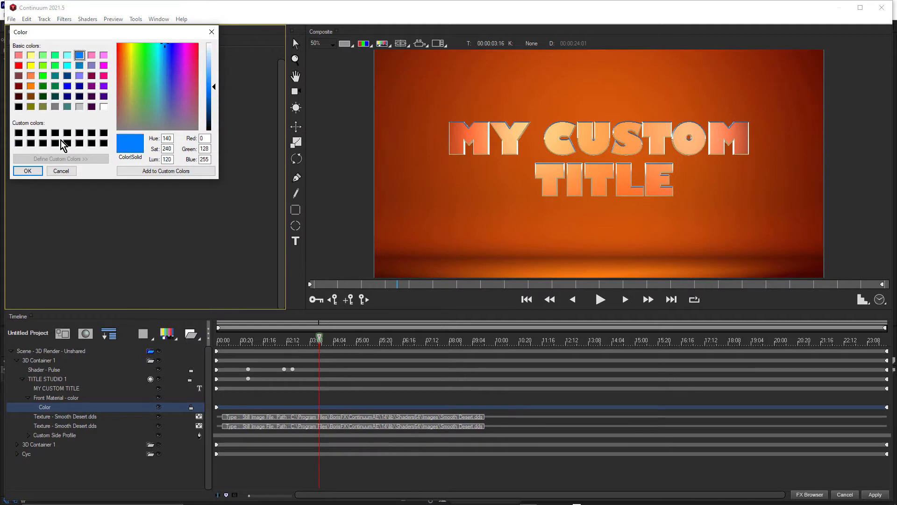
left_click(27, 170)
Set the Diffuse colour of the Cyc background model's material to the same basic blue as the title
left_click(29, 455)
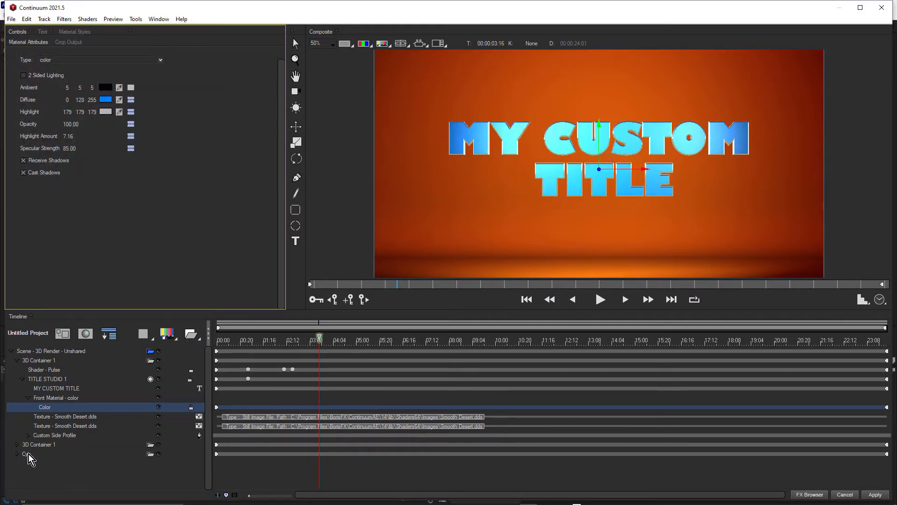
left_click(18, 454)
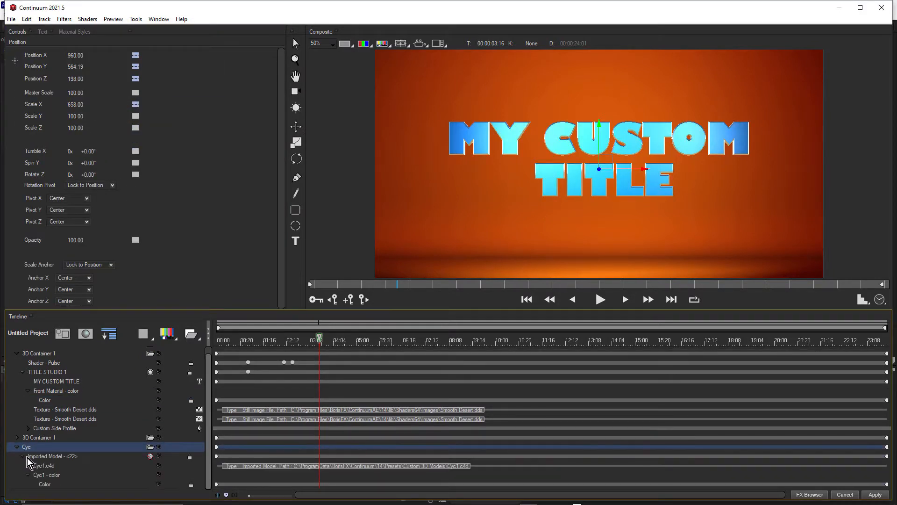
left_click(45, 484)
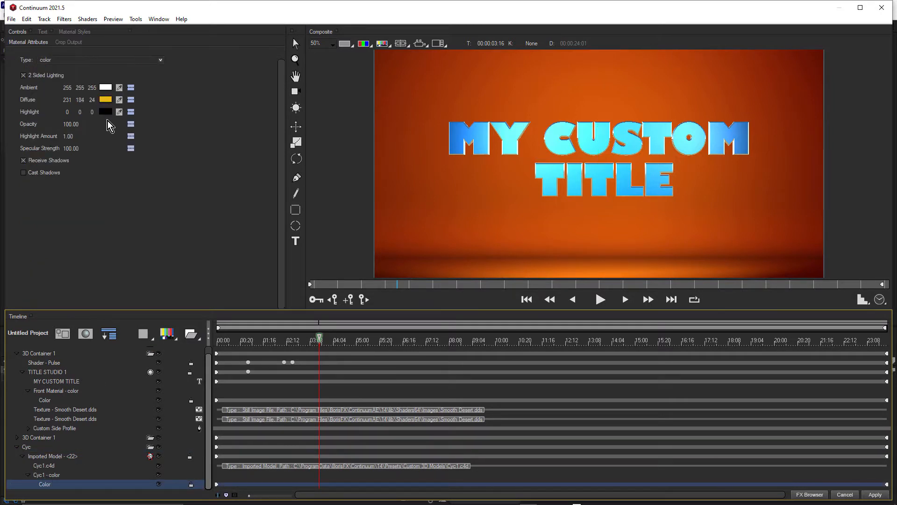
left_click(106, 100)
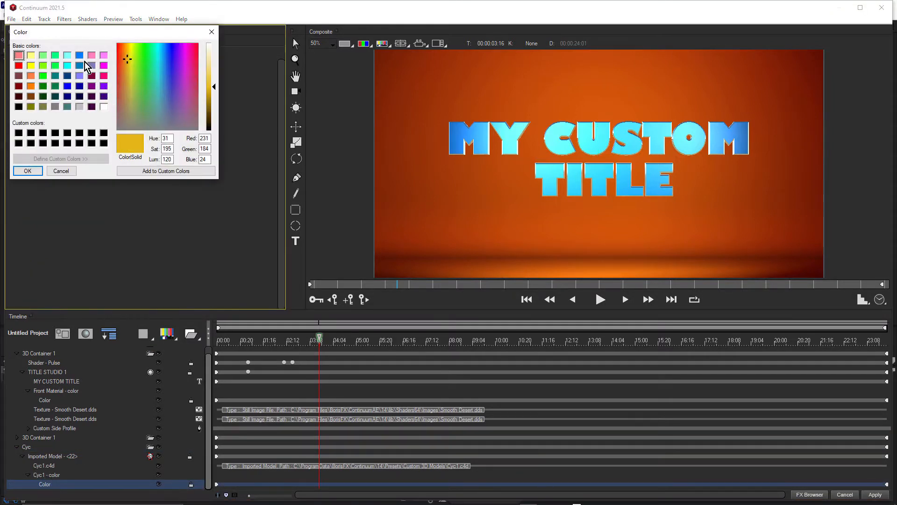
left_click(78, 55)
left_click(31, 172)
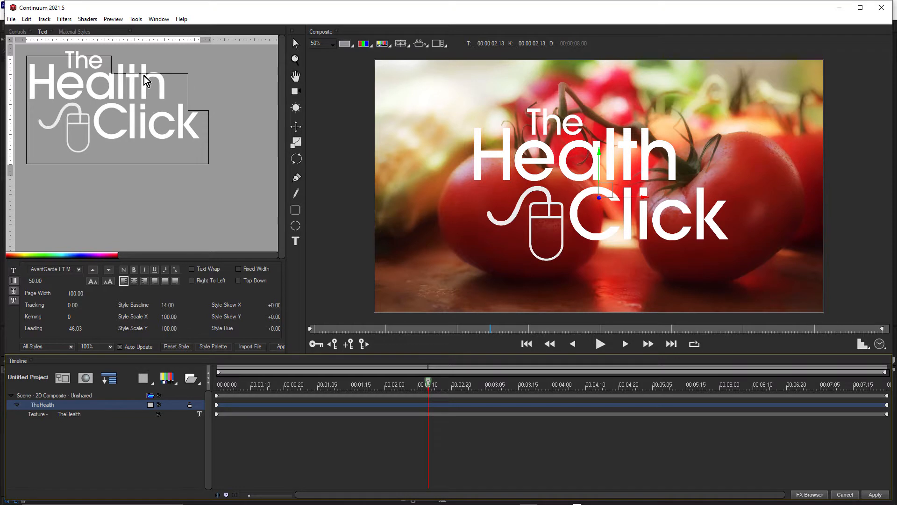
Change the font of the word "Health" in the 2D logo text to Segoe Script
double_click(133, 84)
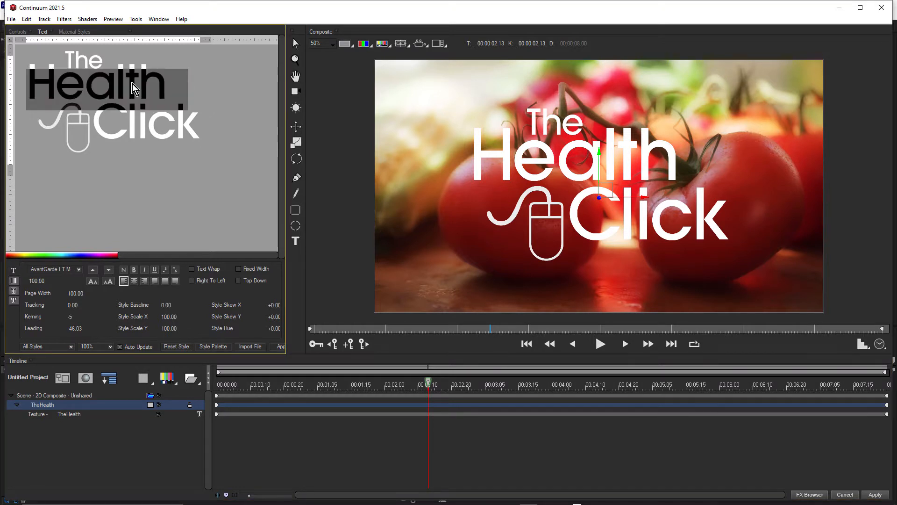
left_click(78, 269)
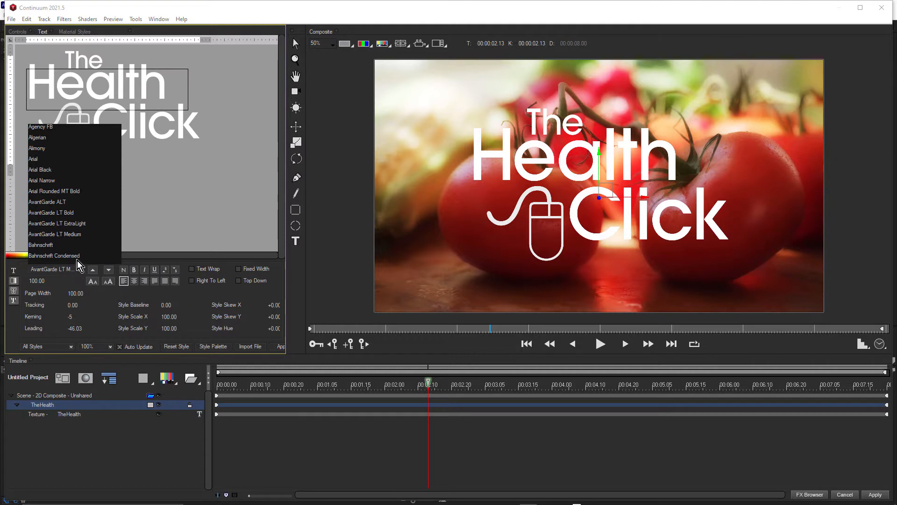
scroll(66, 222, "down", 20)
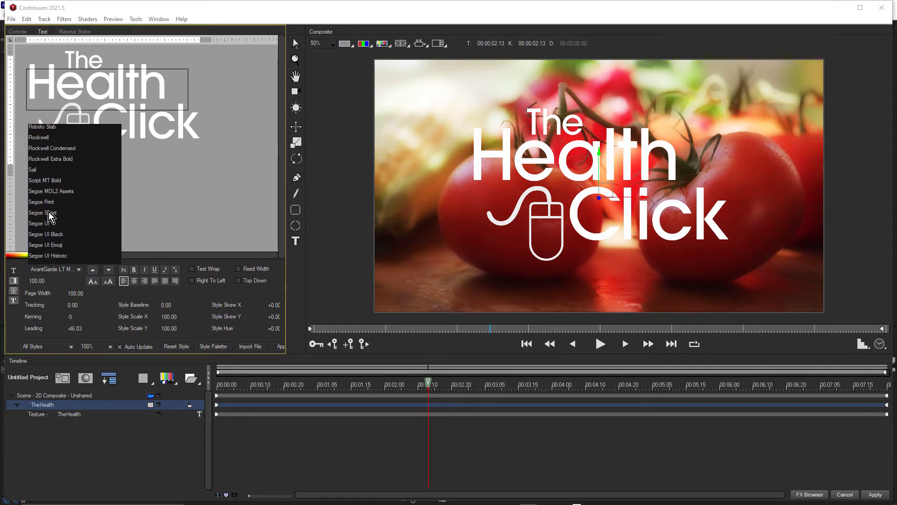
left_click(49, 212)
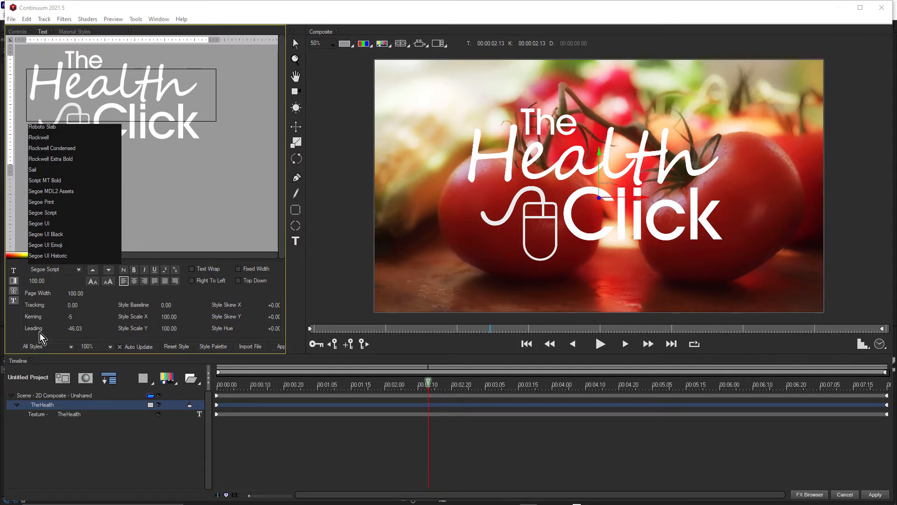
Tighten the kerning between the "H" and "e" of "Health" to -8
left_click(68, 84)
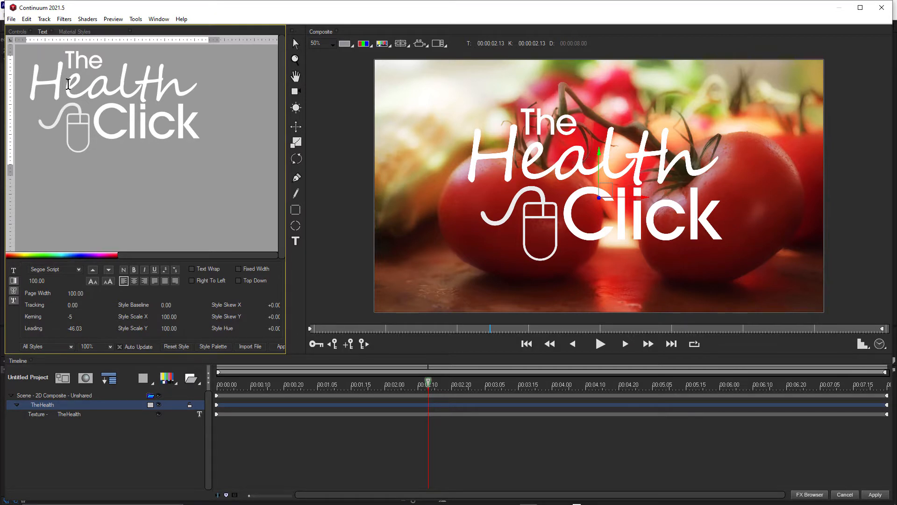
key("alt+Left")
key("alt+Left")
key("alt+Left")
key("alt+Left")
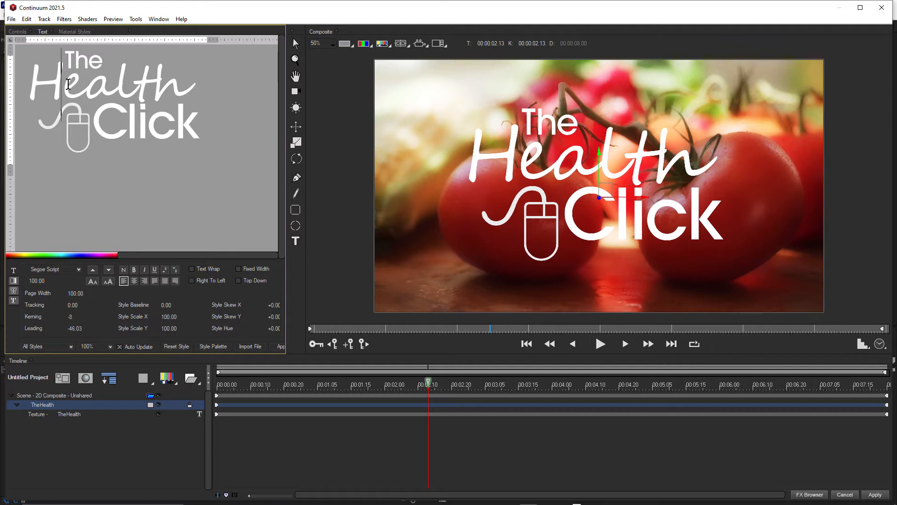
Tighten the kerning between the "l" and "t" of "Health" to -5
key("Right")
key("Right")
key("Right")
key("Right")
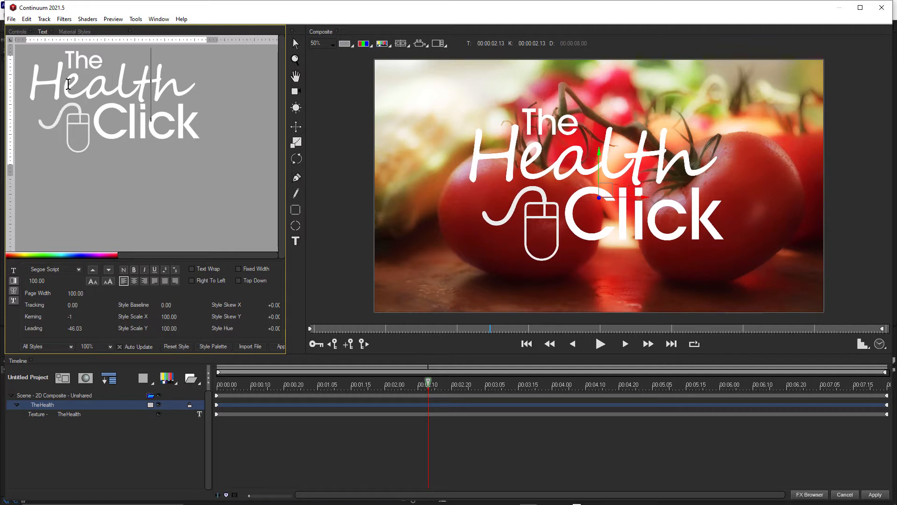
key("Left")
key("alt+Left")
key("alt+Left")
key("alt+Left")
key("alt+Left")
key("alt+Left")
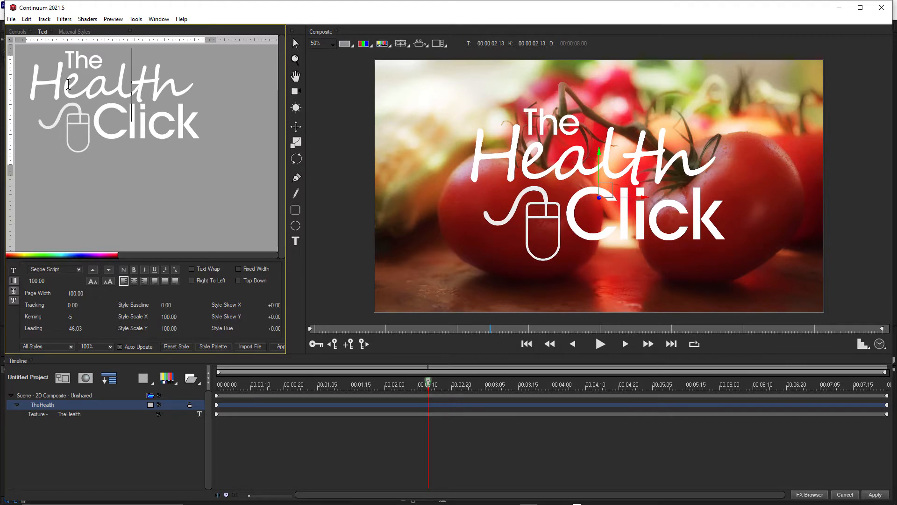
Enable the green plain edge and the lime-green drop shadow on the selected Health Click logo text
left_click_drag(66, 55, 220, 147)
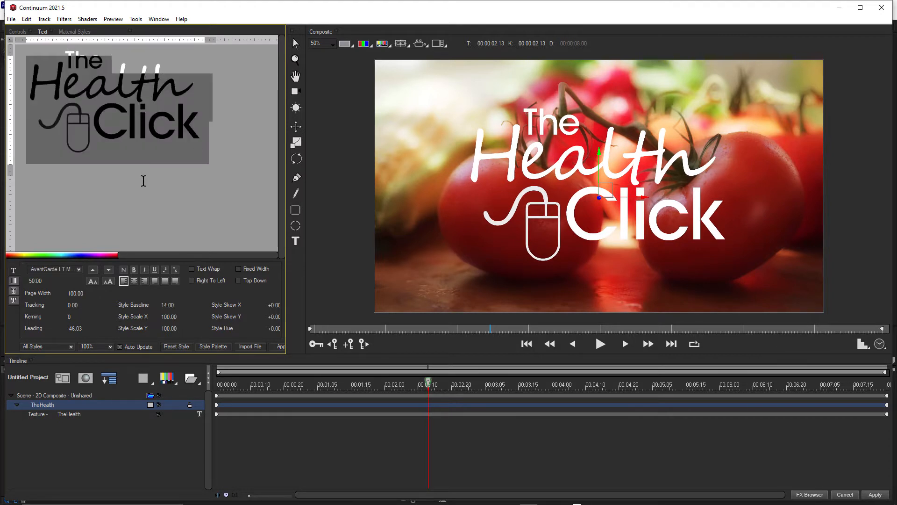
left_click(14, 281)
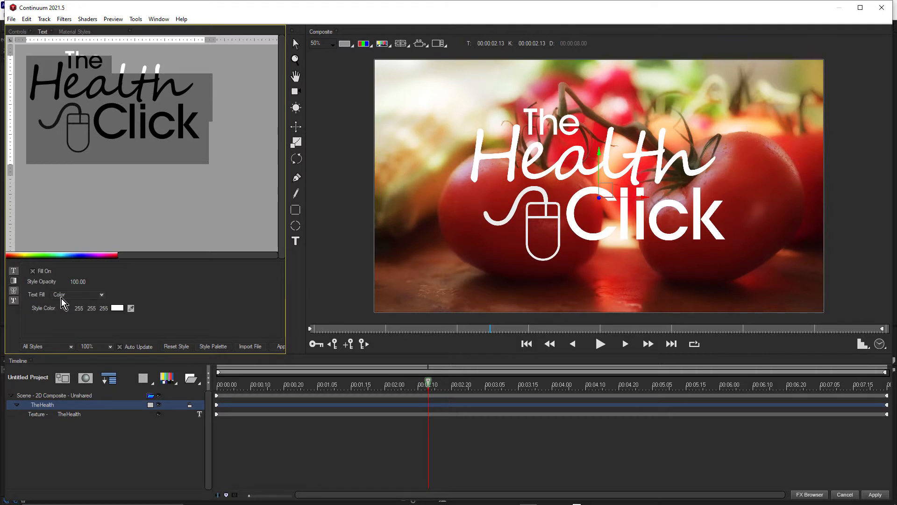
left_click(61, 296)
left_click(14, 291)
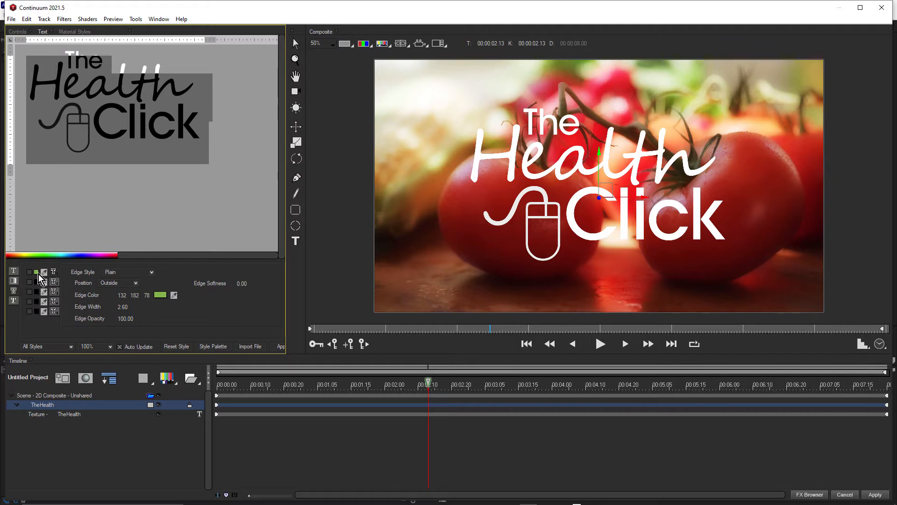
left_click(29, 272)
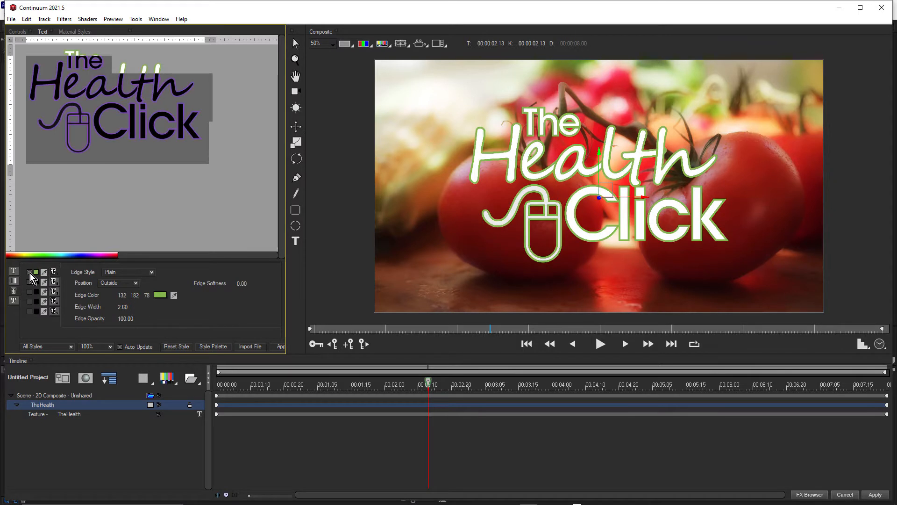
left_click(13, 301)
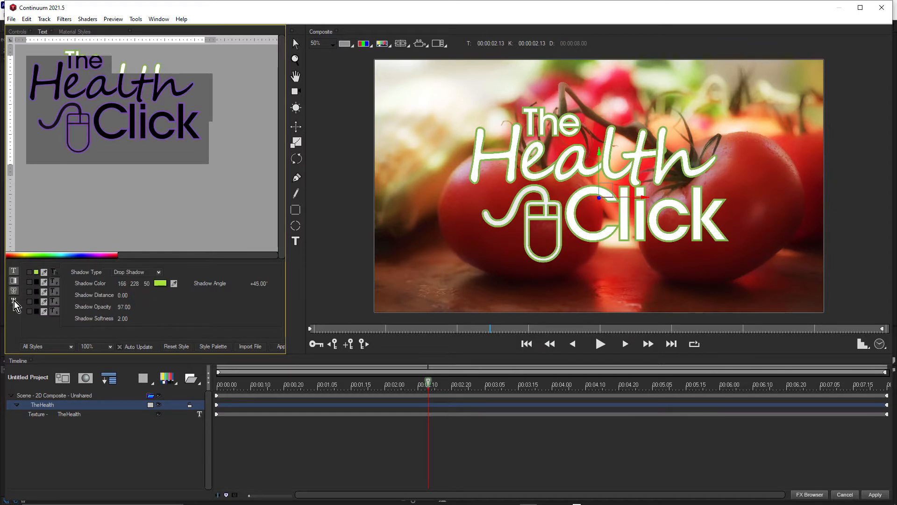
left_click(29, 272)
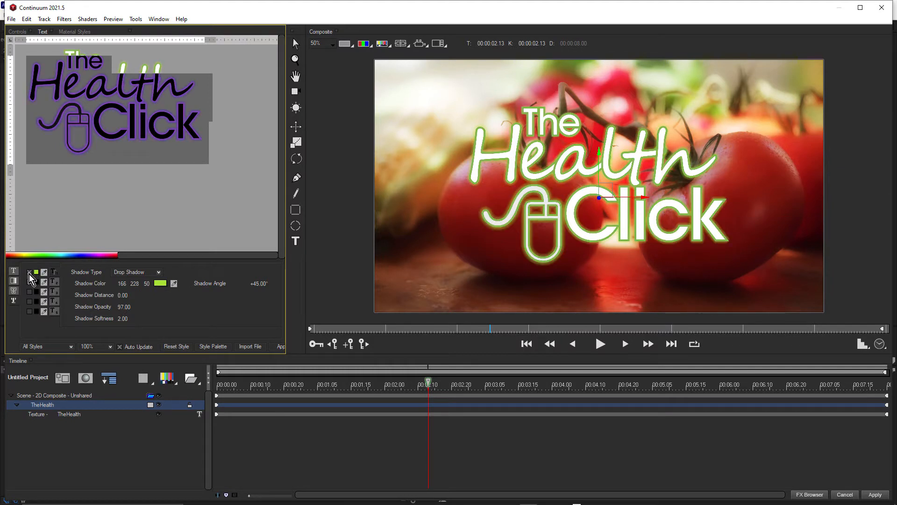
Set the 2D Composite scene container's Master Scale interpolation to Linear at time 00:00:00.15
left_click(40, 395)
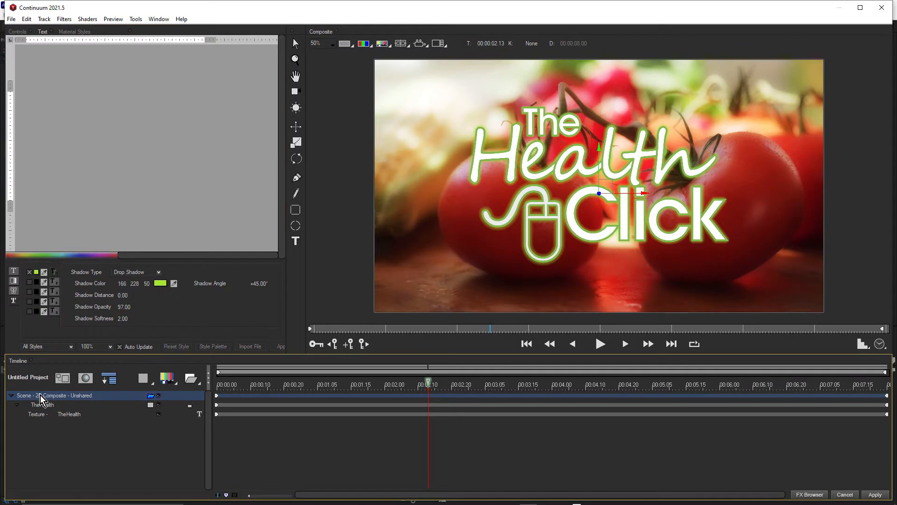
left_click(17, 32)
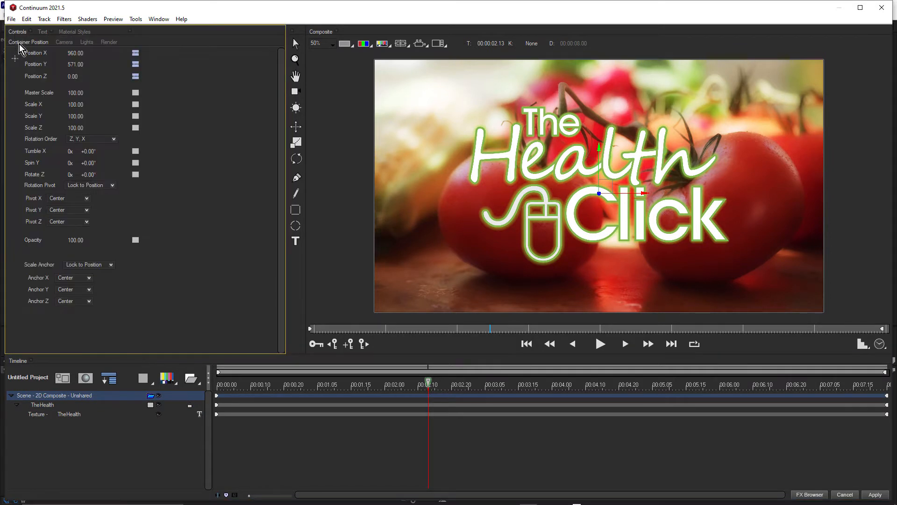
left_click(267, 383)
left_click(136, 94)
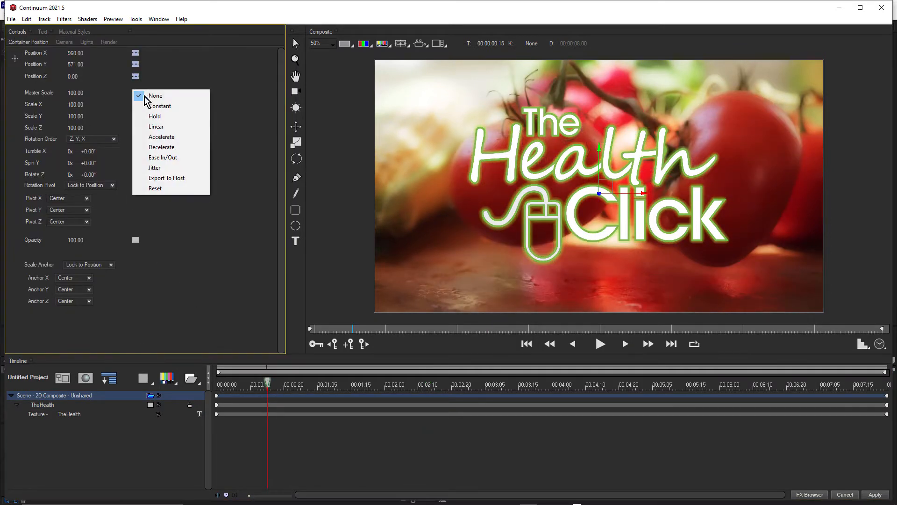
left_click(146, 126)
Set the container's Master Scale to 25 at the first frame and play back the scale animation
left_click_drag(229, 383, 202, 391)
double_click(75, 92)
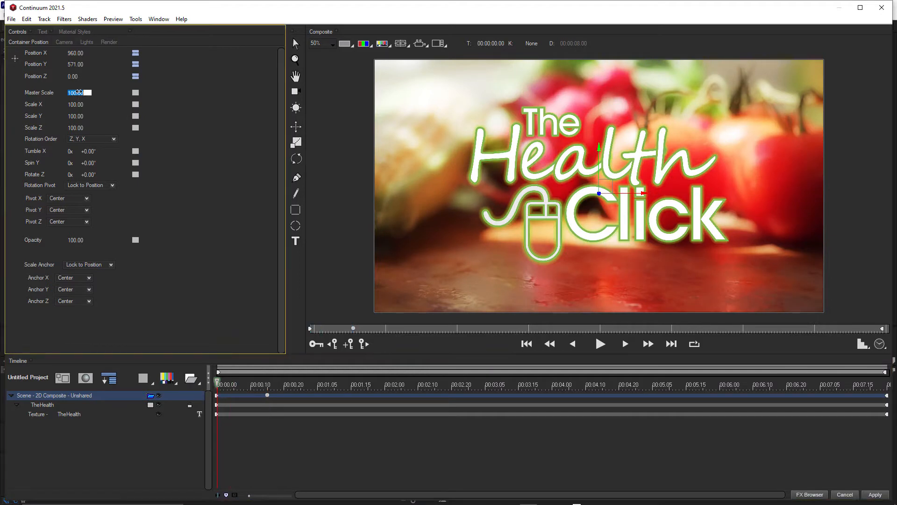
type("25")
key("Return")
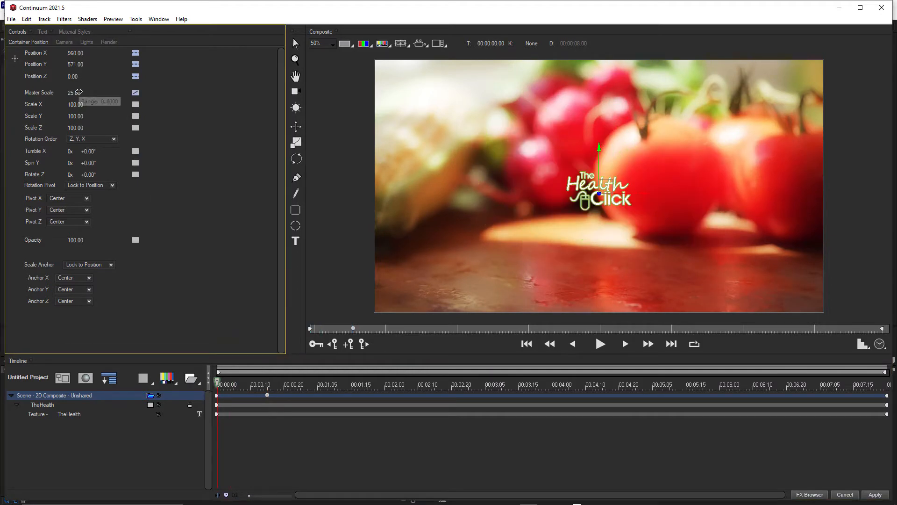
left_click(600, 345)
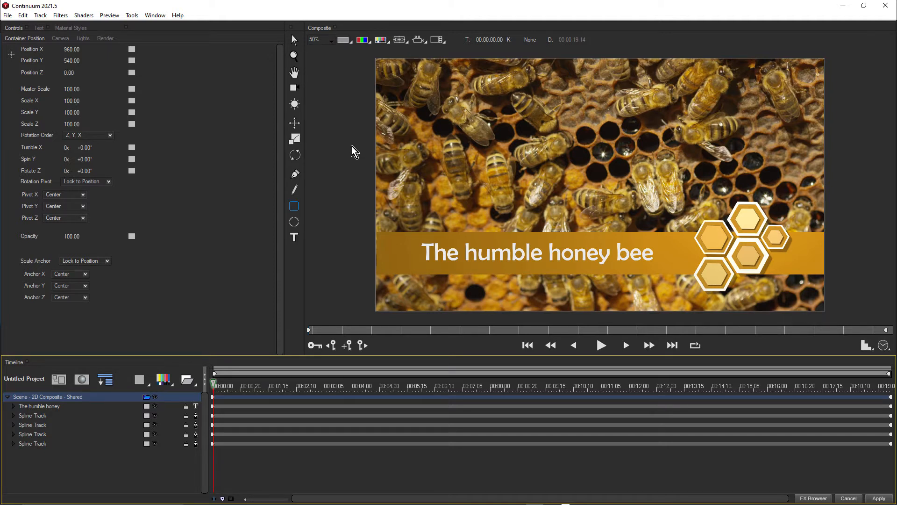
Add a spline primitive to the honey bee scene and try wedge, arrow and medallion shapes on it
left_click(162, 382)
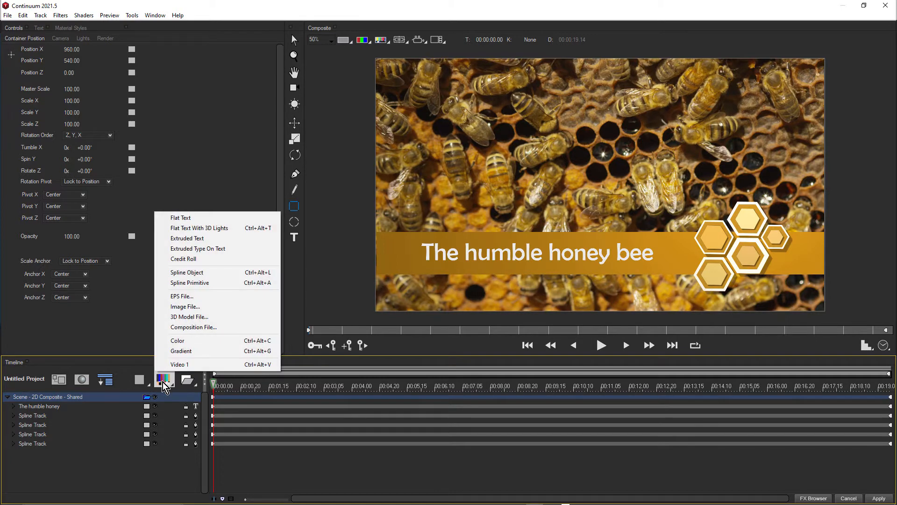
left_click(217, 286)
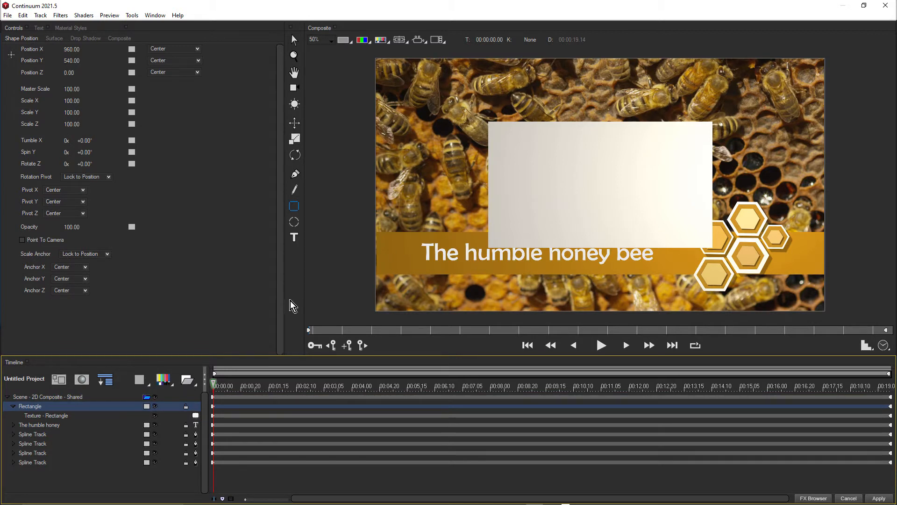
left_click(53, 418)
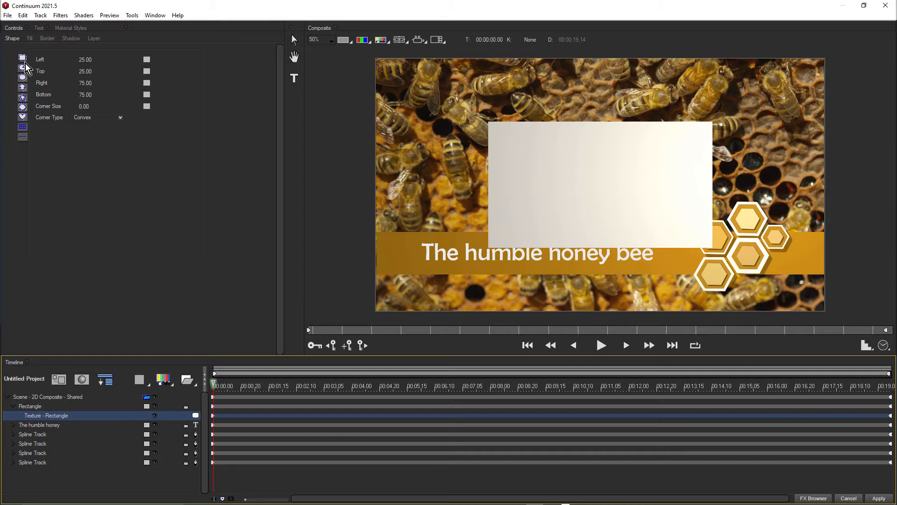
left_click(23, 77)
left_click(23, 78)
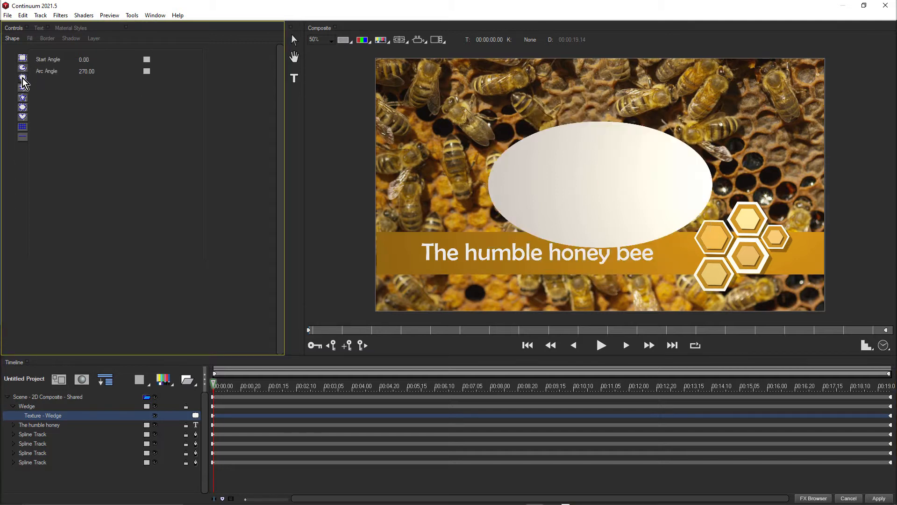
left_click(22, 88)
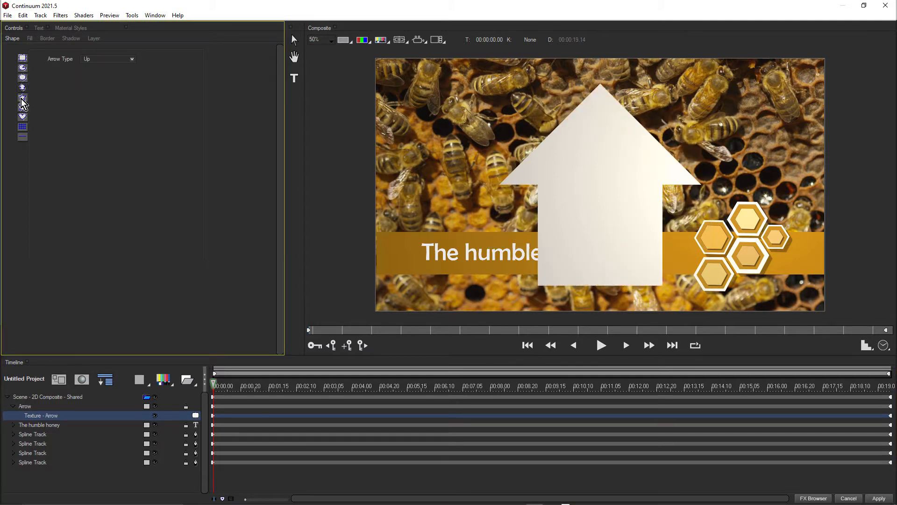
left_click(22, 98)
left_click(22, 107)
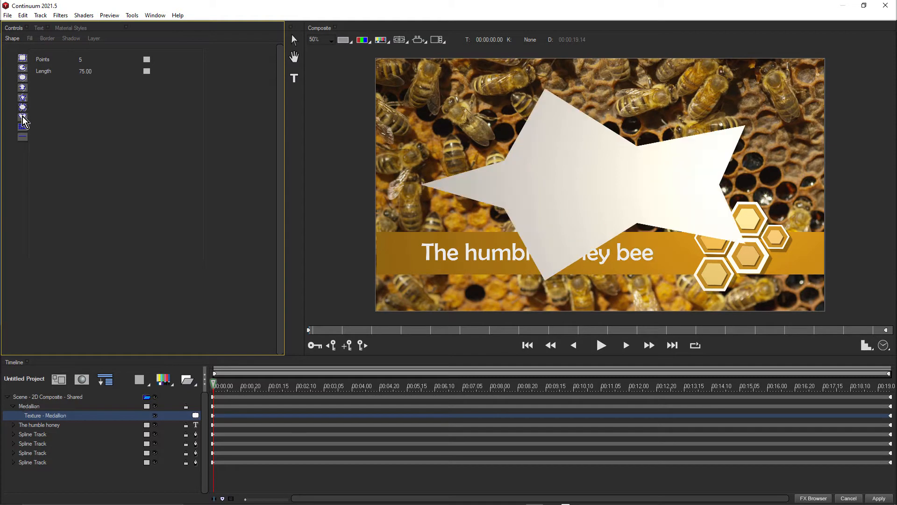
left_click(23, 118)
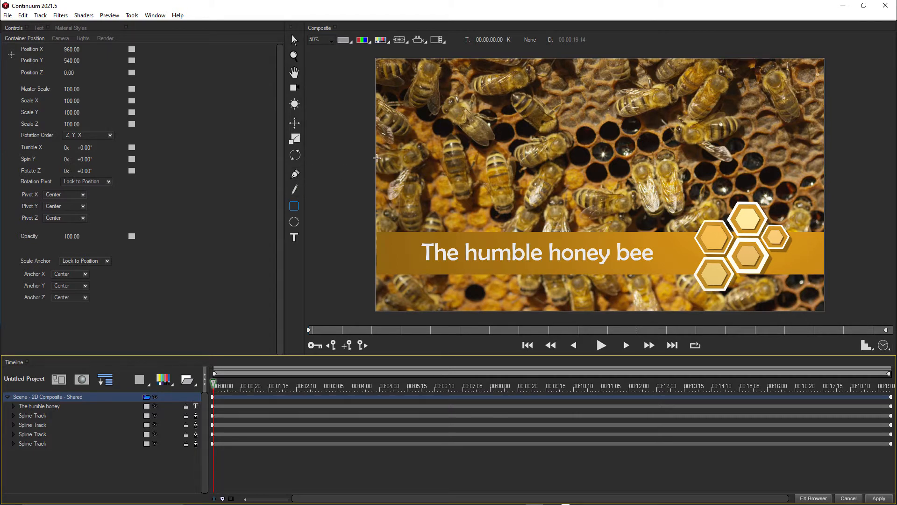
Draw a full-width rectangle over the orange title banner and move its spline track beneath all other tracks
left_click(297, 206)
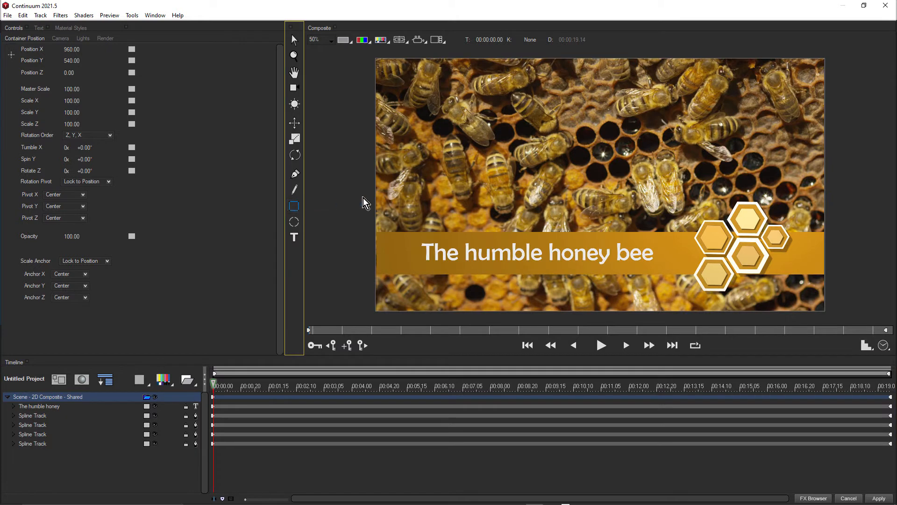
left_click_drag(376, 224, 827, 281)
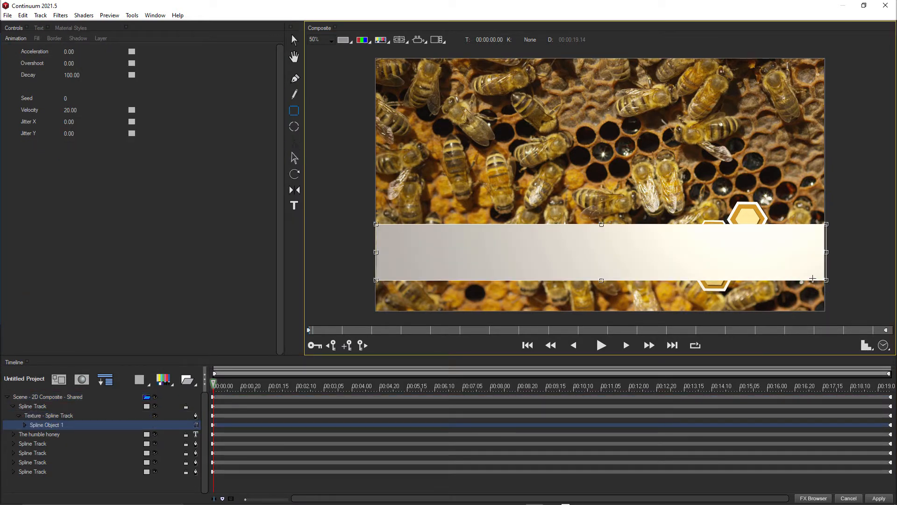
left_click(13, 407)
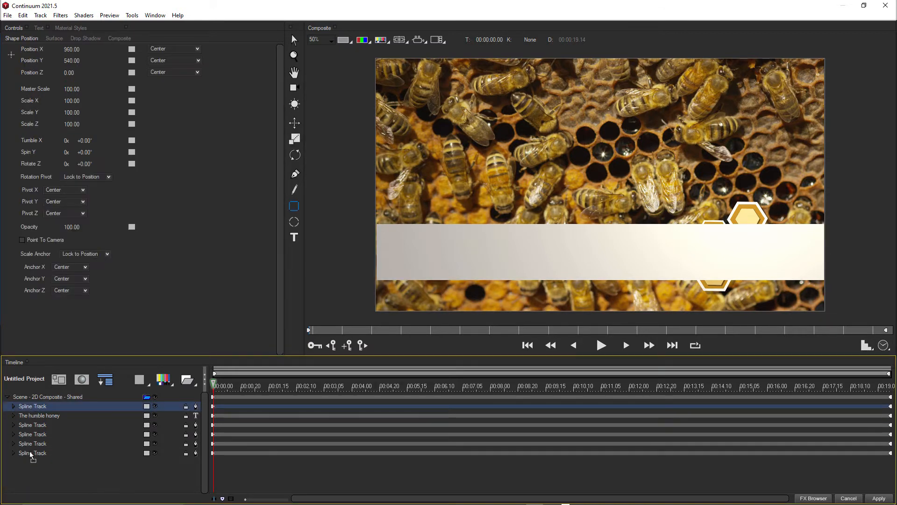
left_click_drag(29, 469, 30, 470)
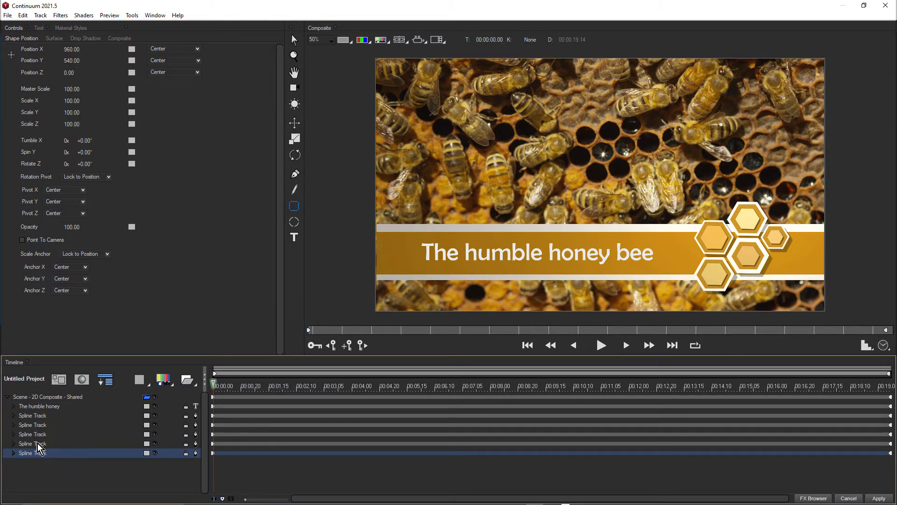
Reduce the new rectangle's height to leave thin white strips above and below the orange banner, then play the composite
left_click(13, 453)
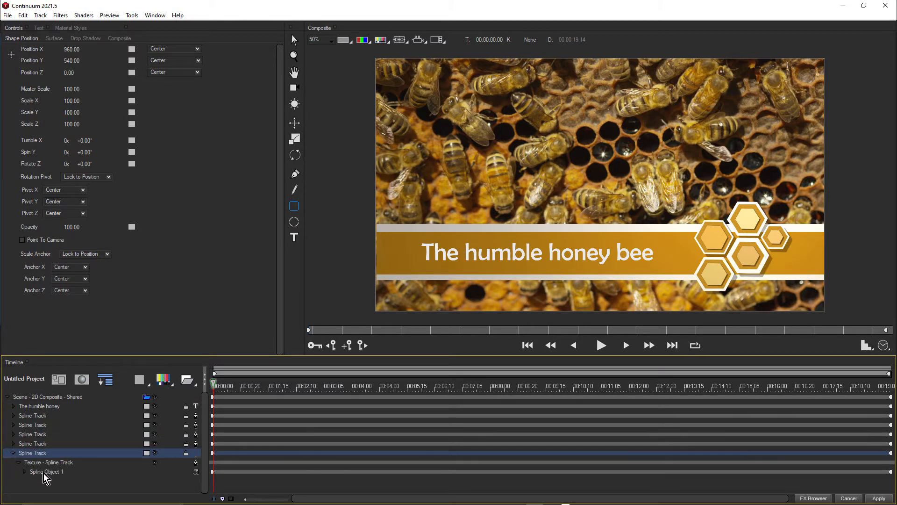
left_click(44, 471)
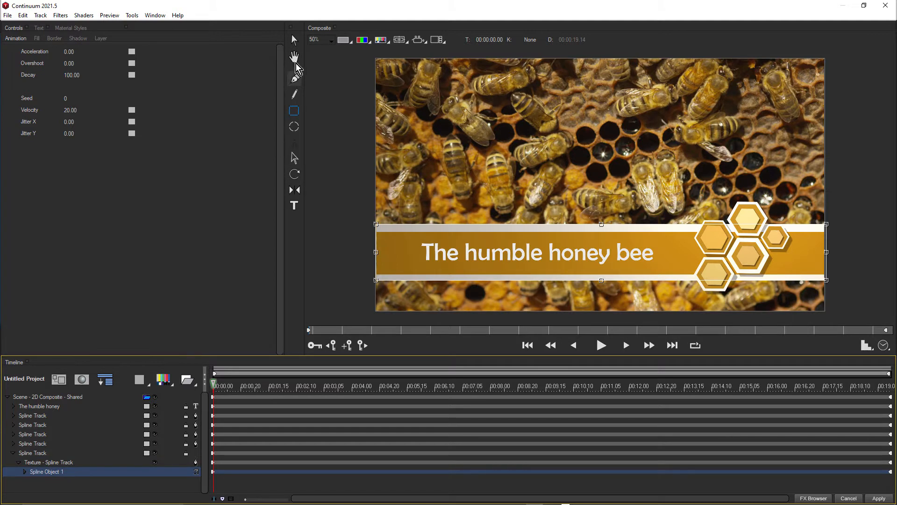
left_click(294, 40)
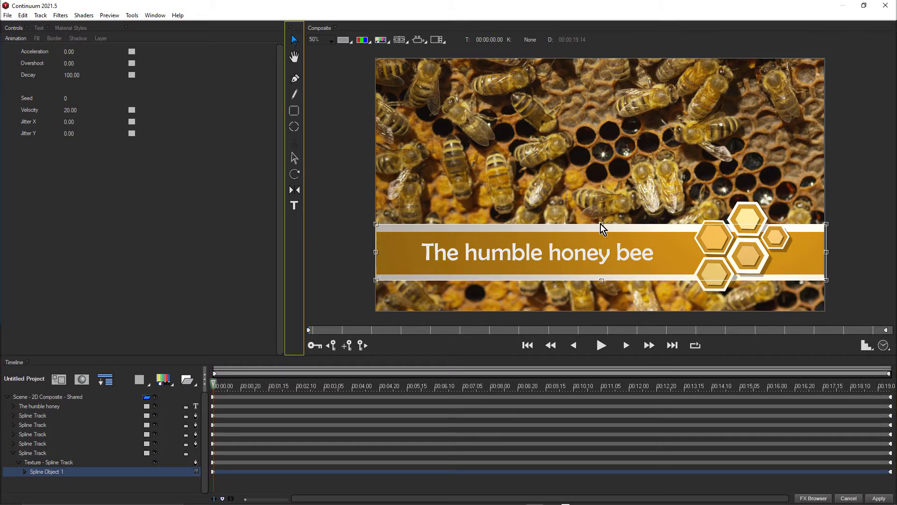
left_click_drag(601, 224, 596, 232)
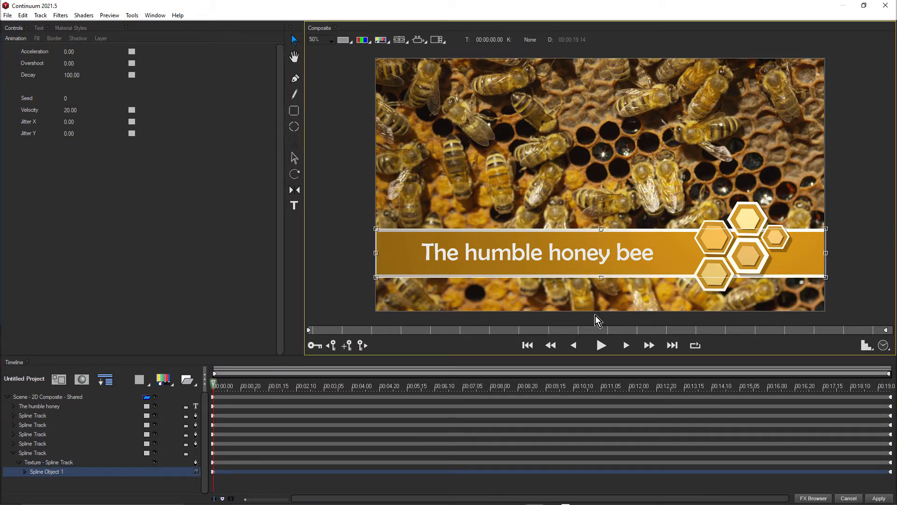
left_click(600, 346)
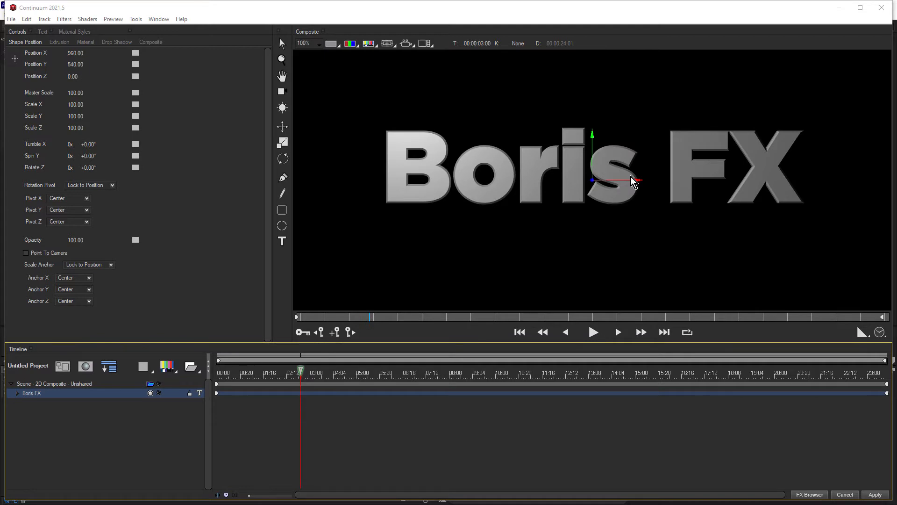
Set the Boris FX text's Extrusion to 15.09 and give it a Convex bevel with a Bevel Amount of 0.42
left_click(59, 42)
left_click_drag(73, 58, 80, 57)
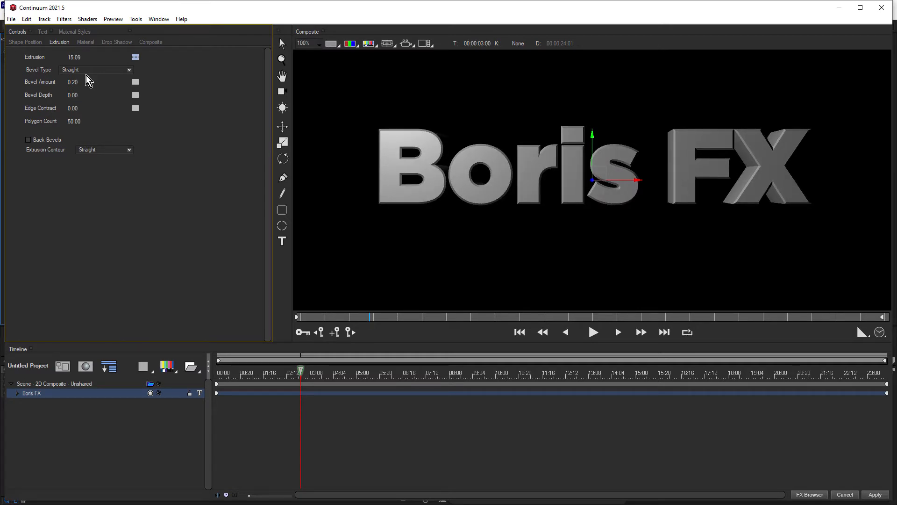
left_click(90, 70)
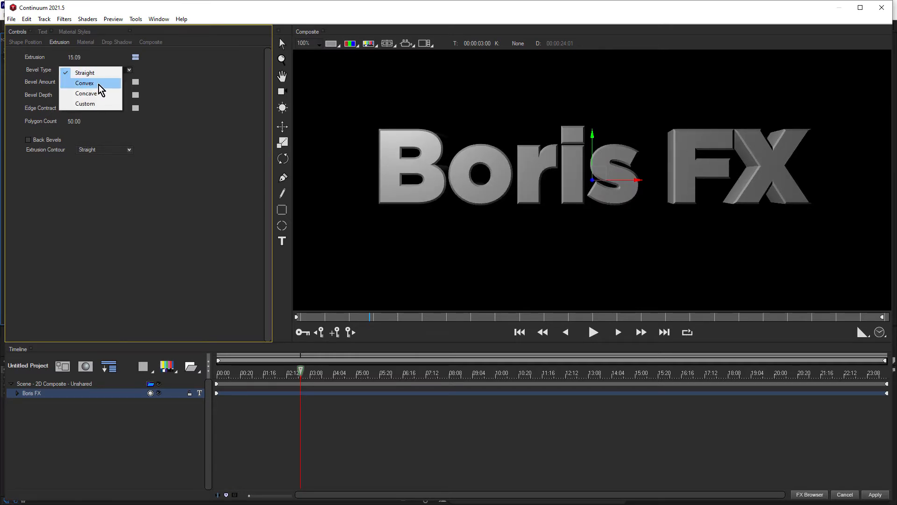
left_click(85, 84)
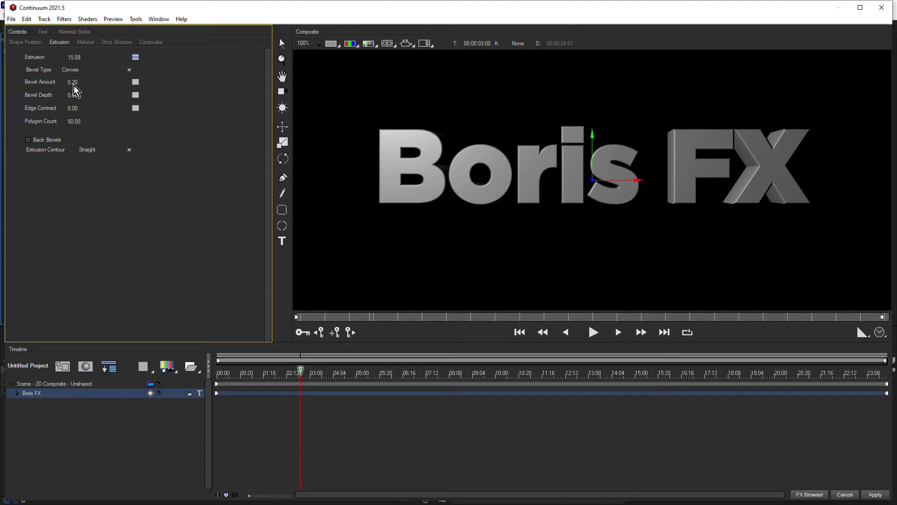
left_click_drag(75, 82, 75, 82)
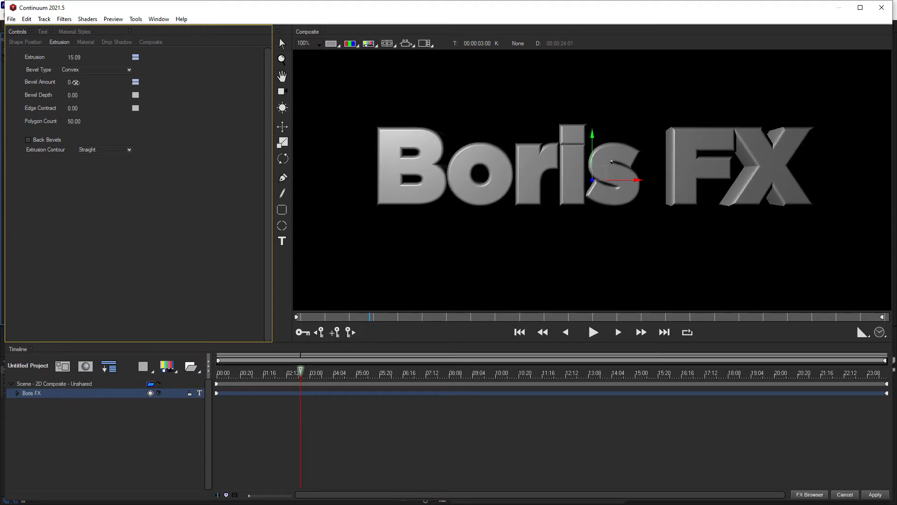
Apply the 06 Deep Sky Blue material style from Color - Blue Variations to the Boris FX text
left_click(77, 31)
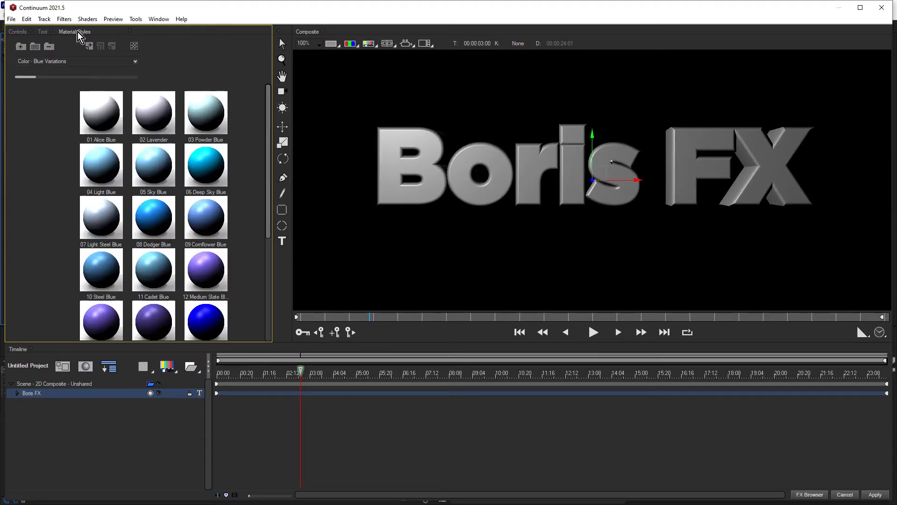
left_click(202, 166)
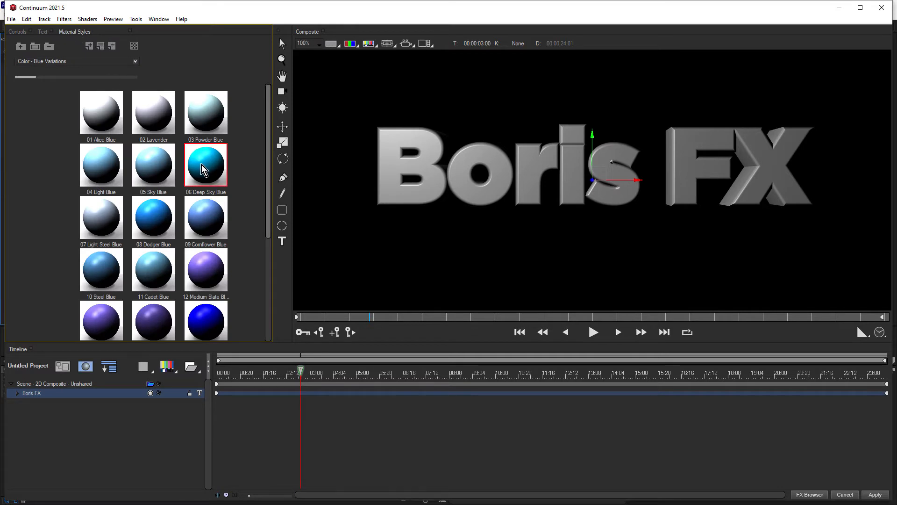
left_click(17, 31)
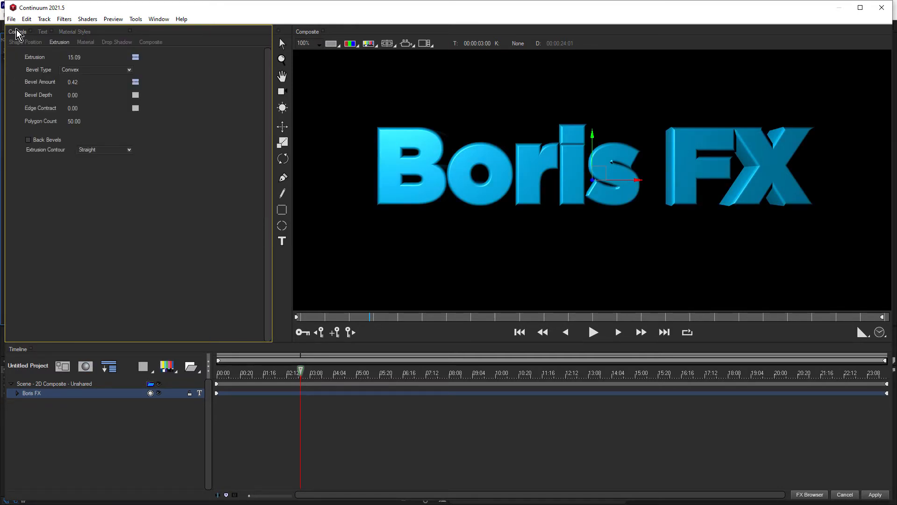
Set the Boris FX text's Apply Material count to 2 so front and extrusion use separate materials
left_click(86, 42)
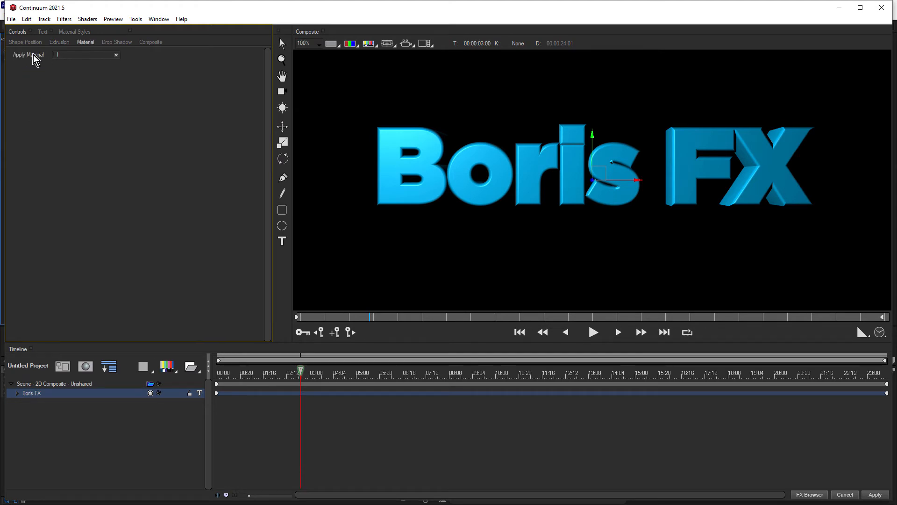
left_click(77, 62)
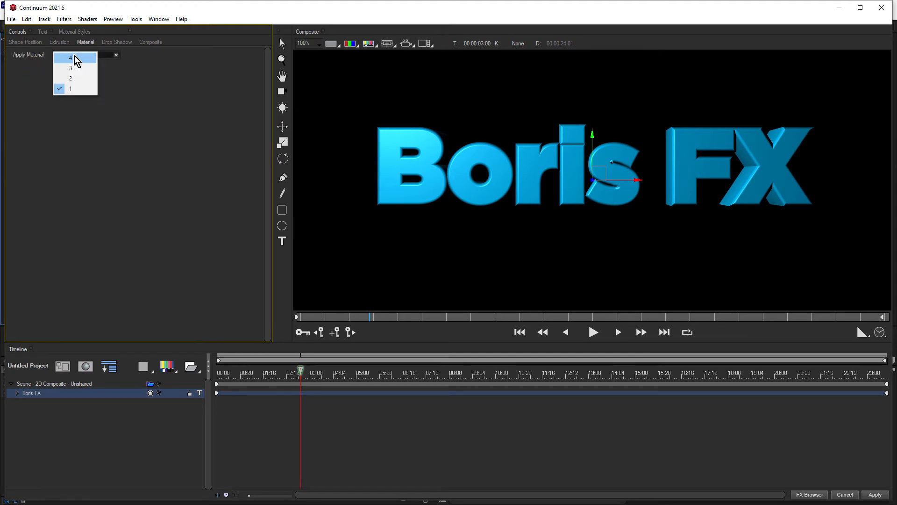
left_click(80, 82)
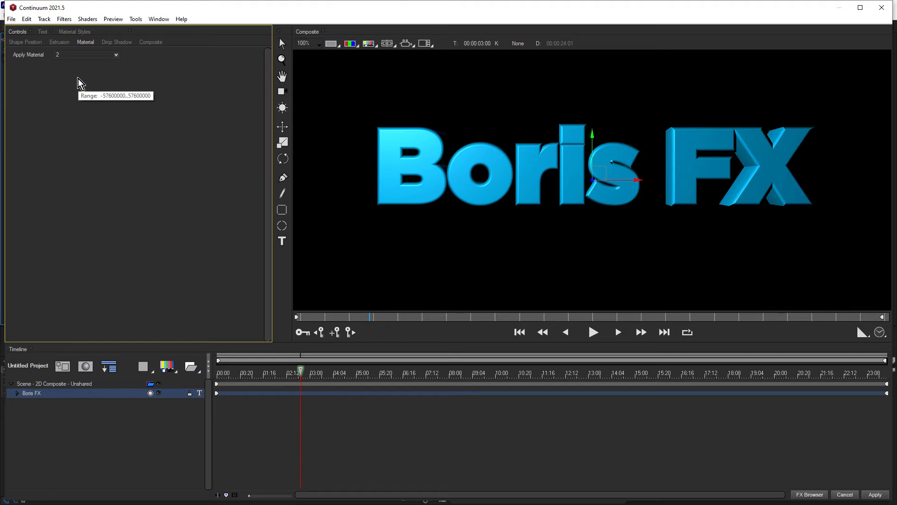
Apply the Reflective Orb style from Polished Metal to the Boris FX text's extrusion material
left_click(79, 32)
left_click(71, 64)
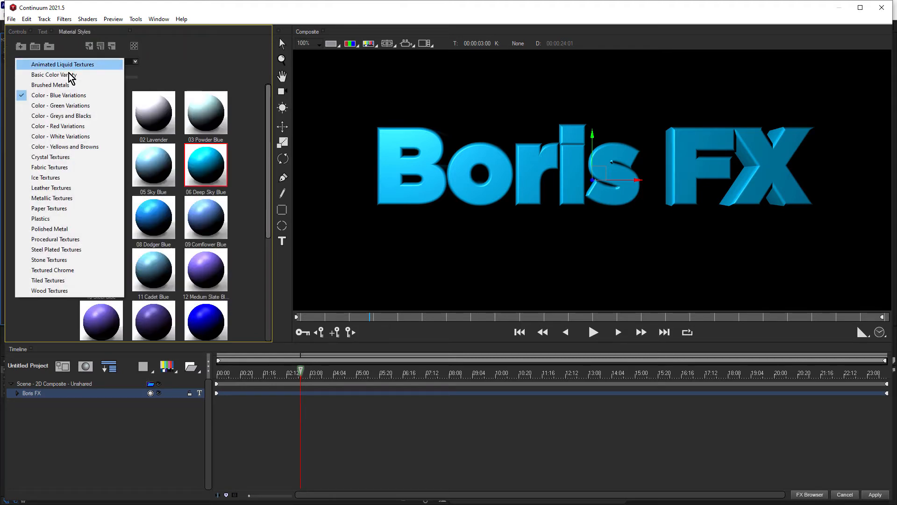
left_click(75, 231)
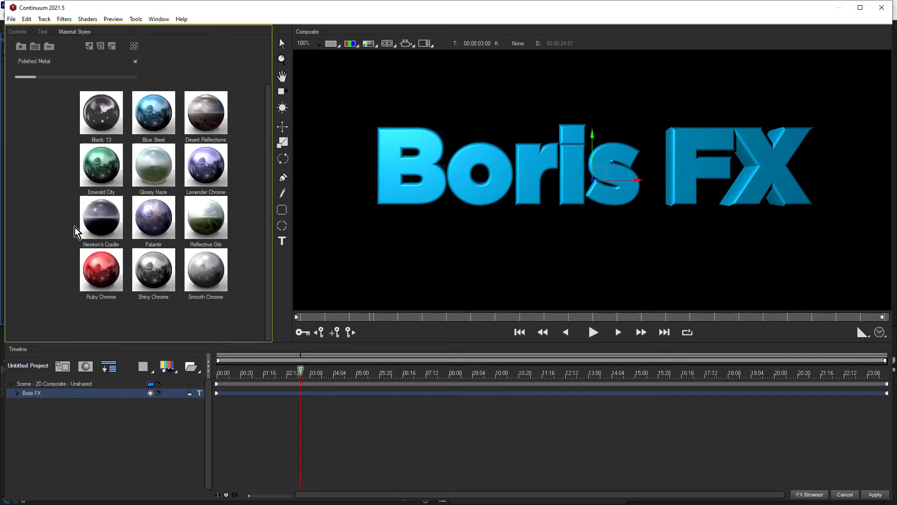
left_click(16, 393)
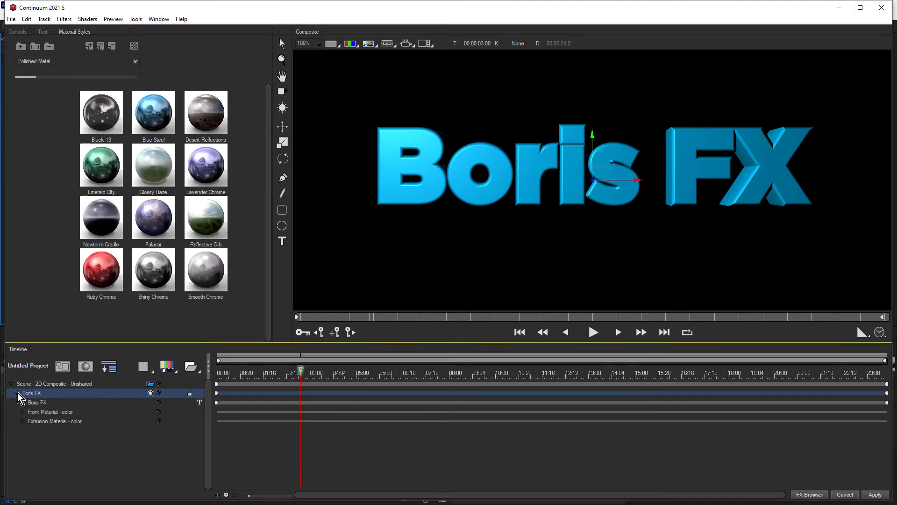
left_click(45, 421)
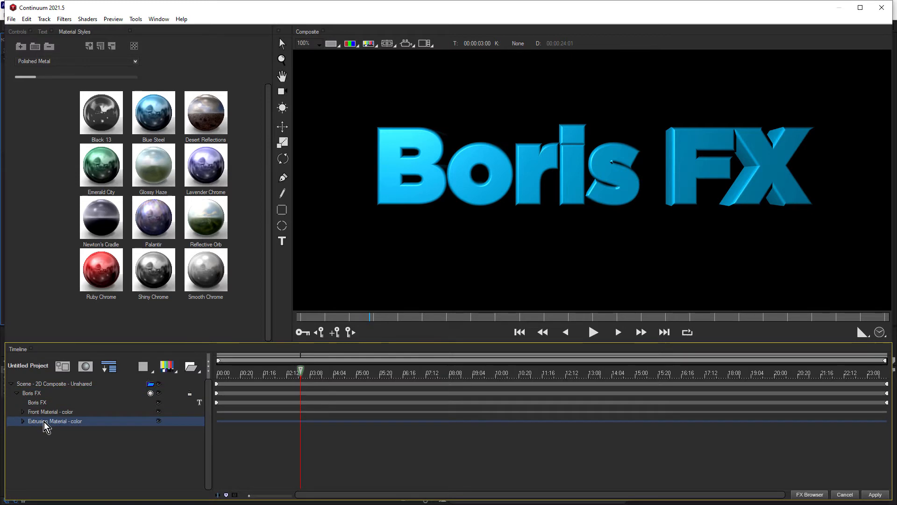
left_click(206, 219)
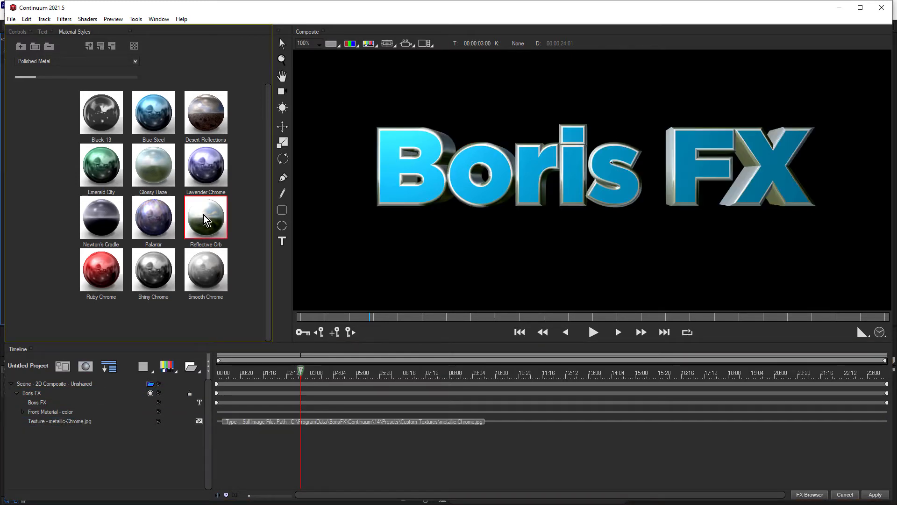
Set the Light X position of the scene's first point light to 748.73
left_click(17, 31)
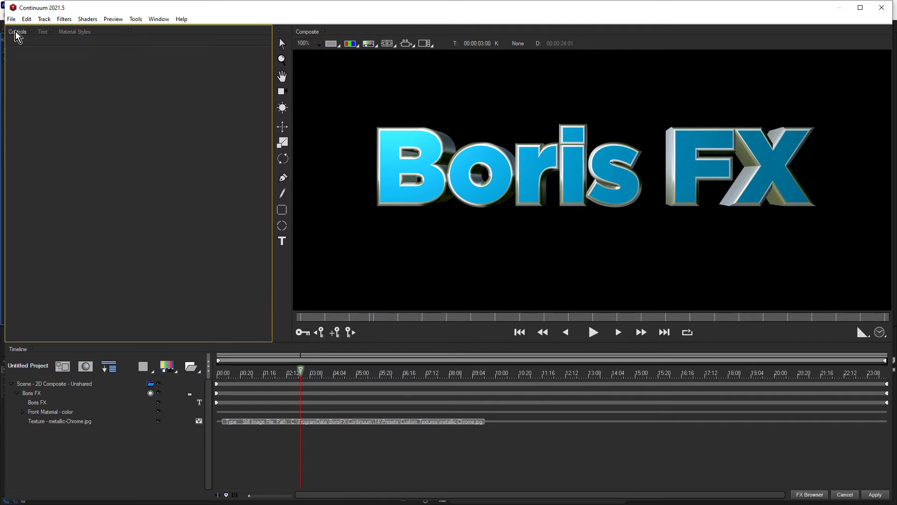
left_click(50, 383)
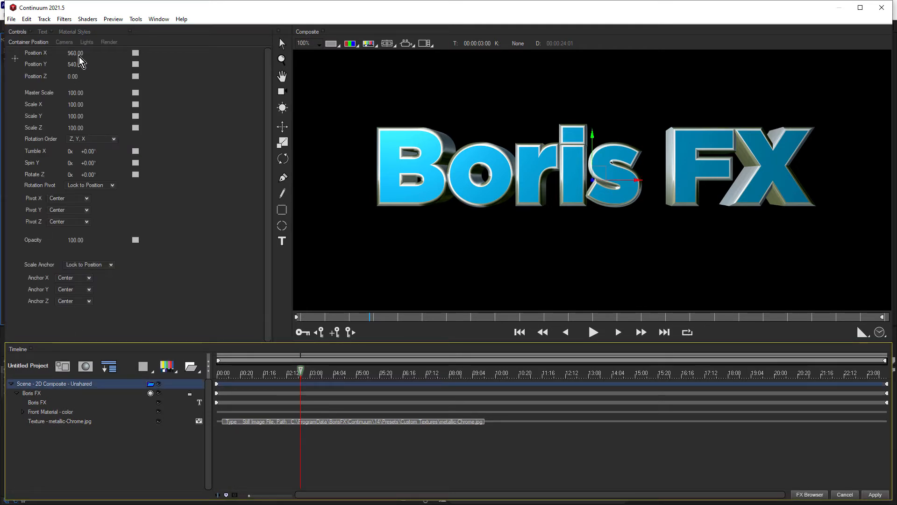
left_click(87, 42)
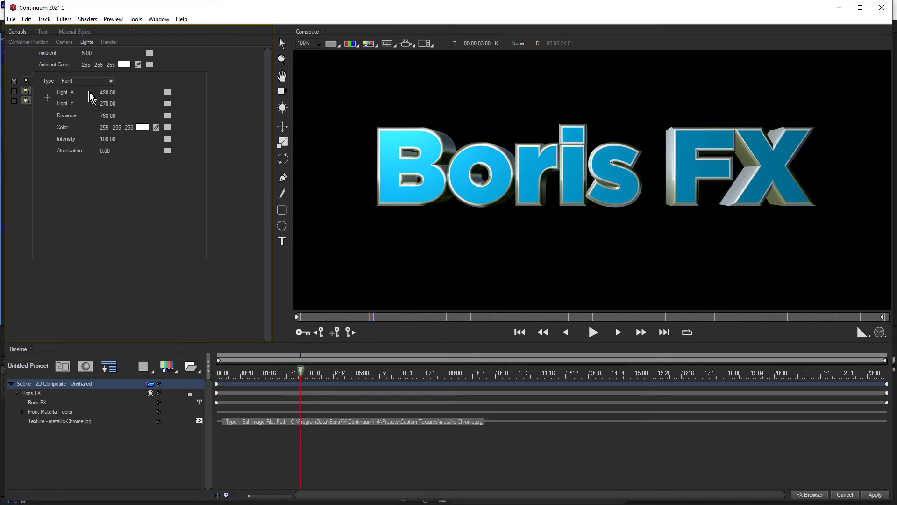
mouse_move(107, 95)
left_mouse_down()
mouse_move(116, 95)
mouse_move(108, 94)
left_mouse_up()
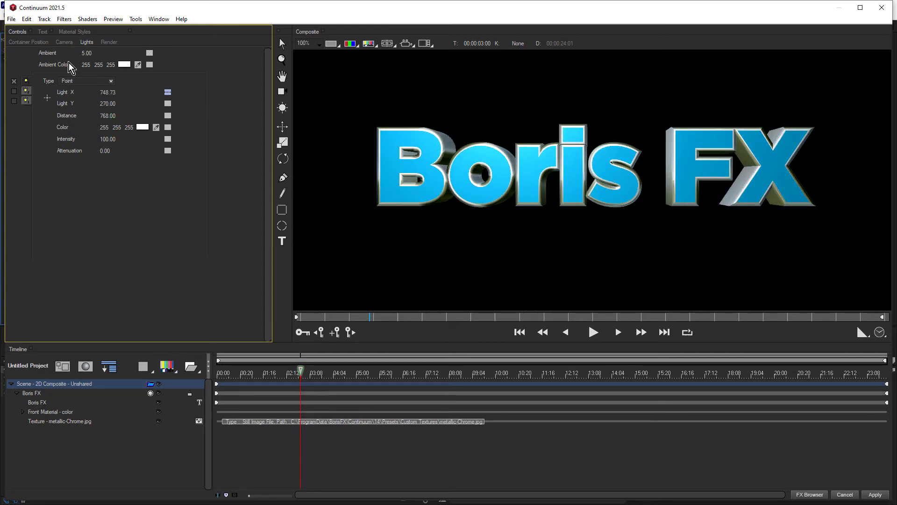
Set the scene's Camera Model to Orbit, try spinning the camera around the text and undo the camera rotation
left_click(64, 41)
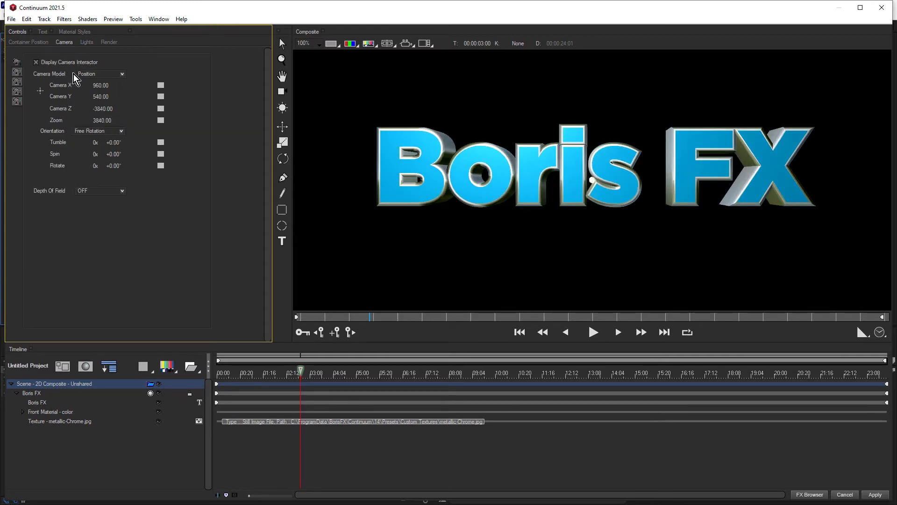
left_click(102, 74)
left_click(114, 86)
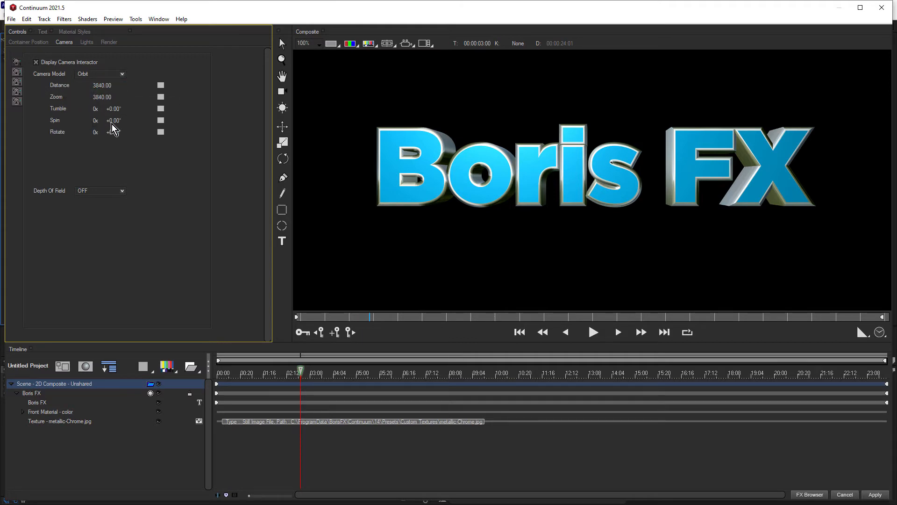
left_click_drag(114, 120, 118, 109)
key("ctrl+z")
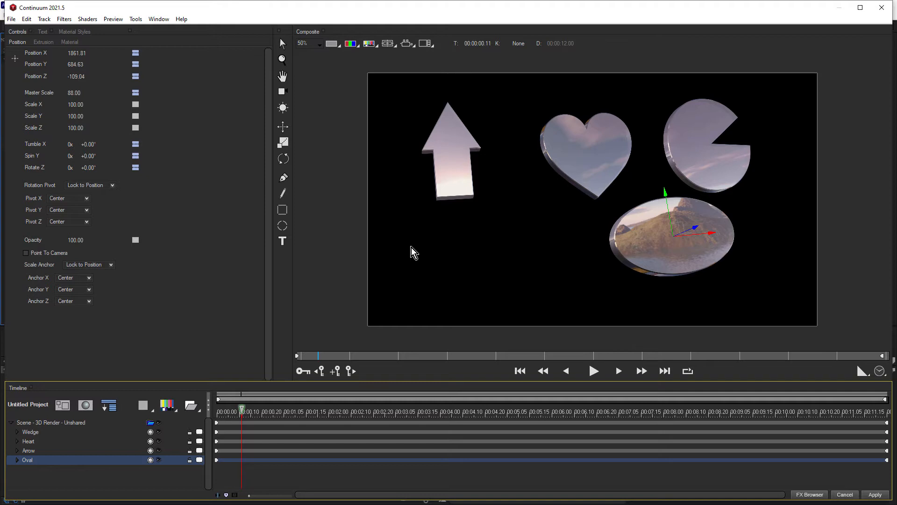
Add an Extrusion object to the 3D shapes scene and change its rectangle into a star with 10 points
left_click(147, 410)
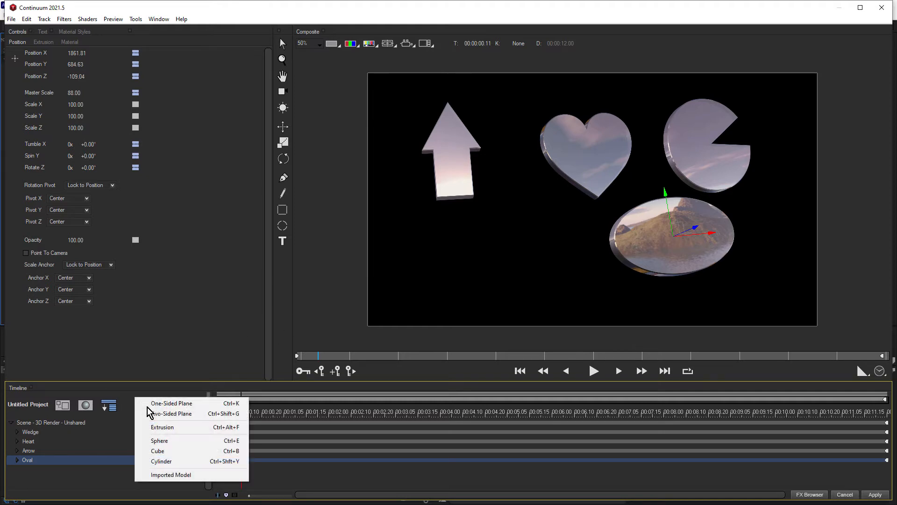
left_click(170, 427)
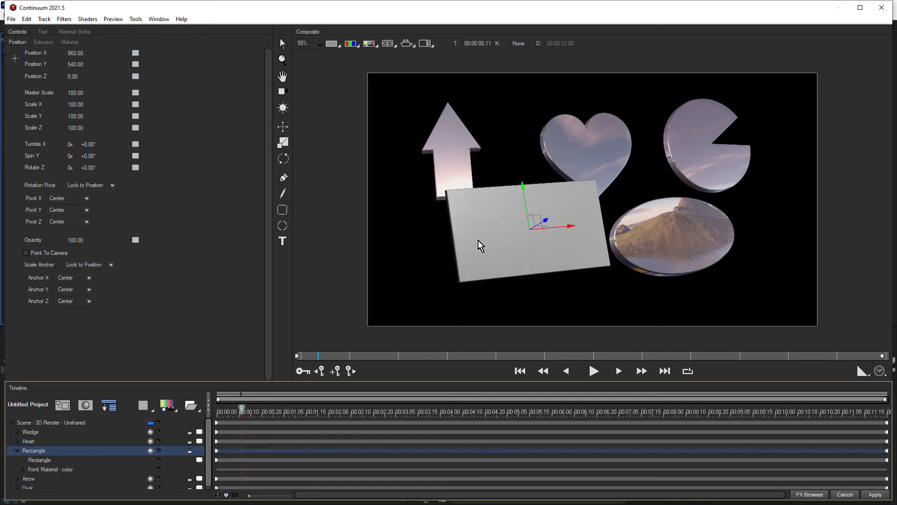
left_click(47, 461)
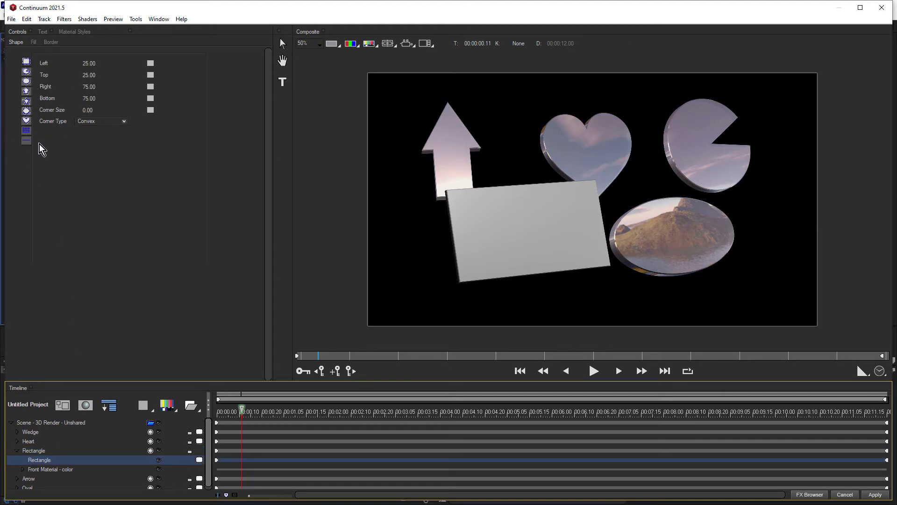
left_click(27, 101)
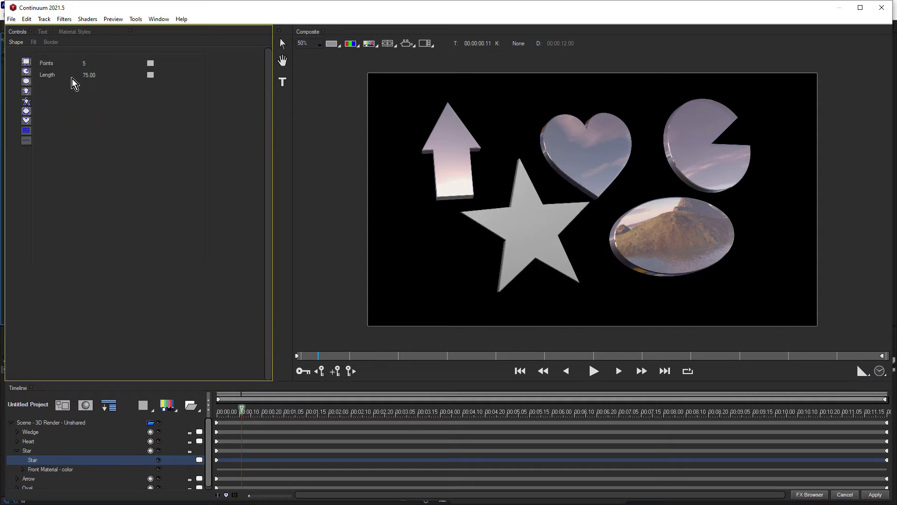
left_click(83, 63)
key("Return")
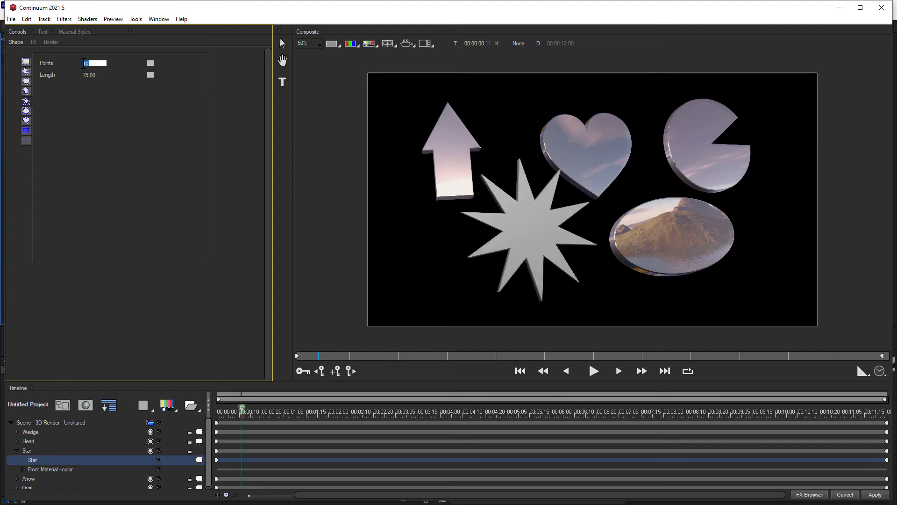
Set the star's Extrusion to 7.10 and give it a Convex bevel with a Bevel Amount of 0.40
left_click(27, 451)
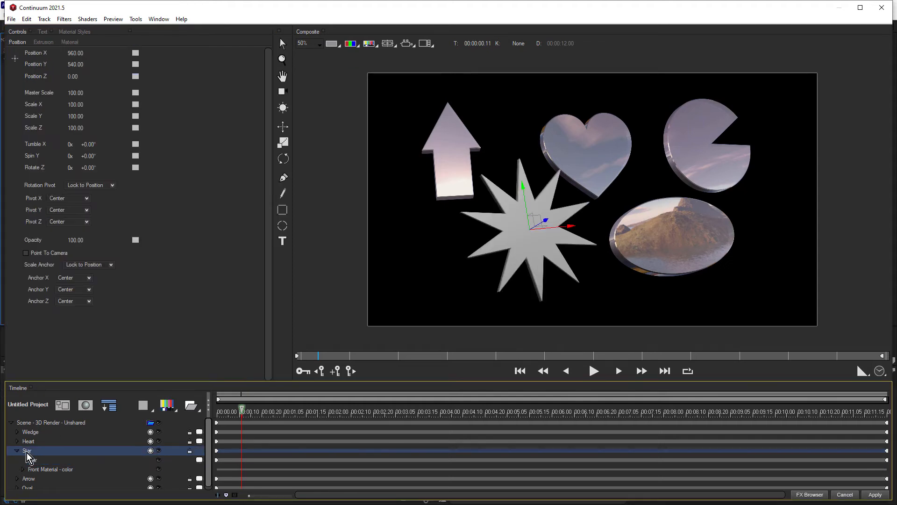
left_click(42, 42)
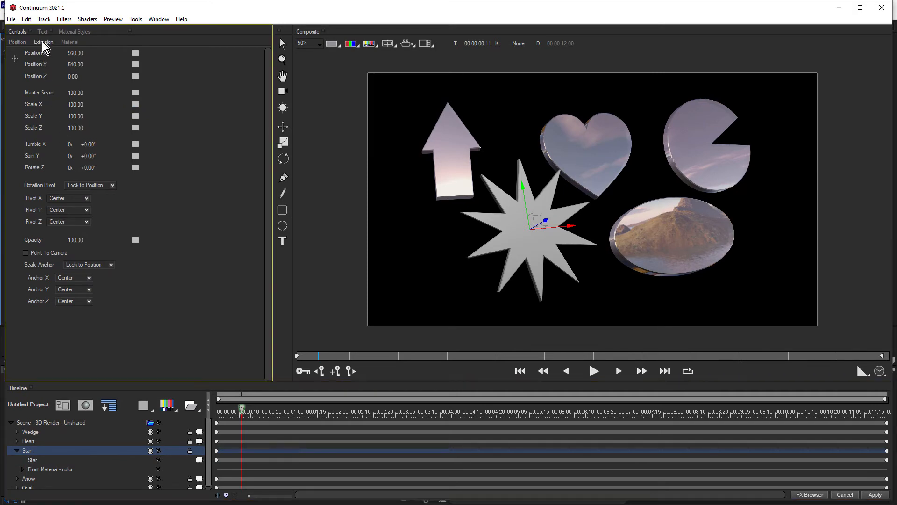
left_click_drag(73, 56, 76, 56)
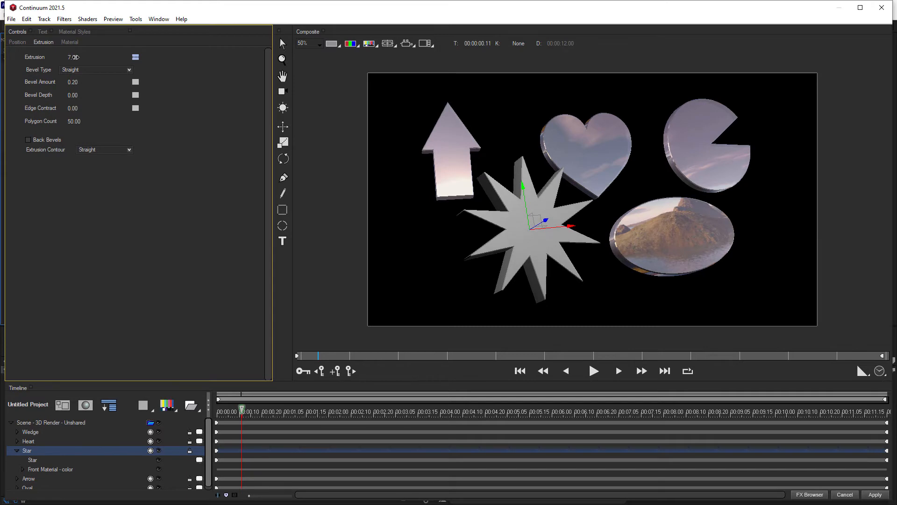
left_click(92, 70)
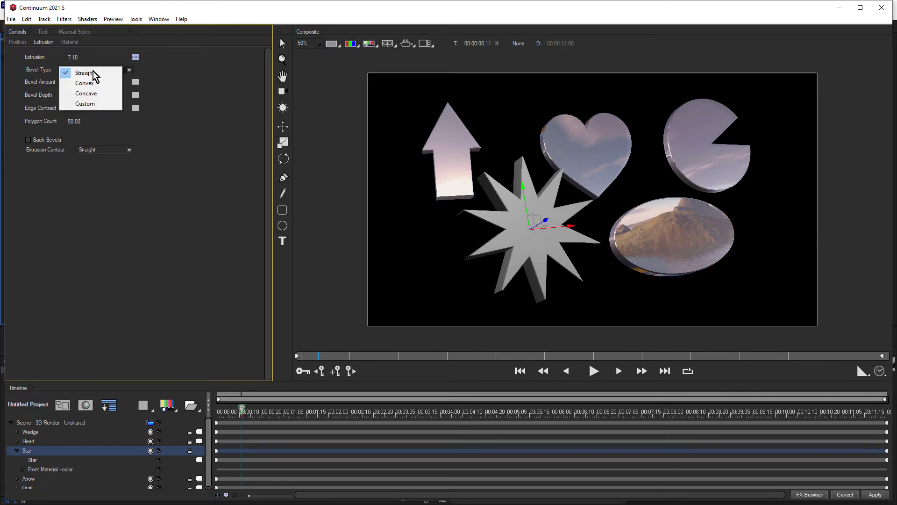
left_click(94, 93)
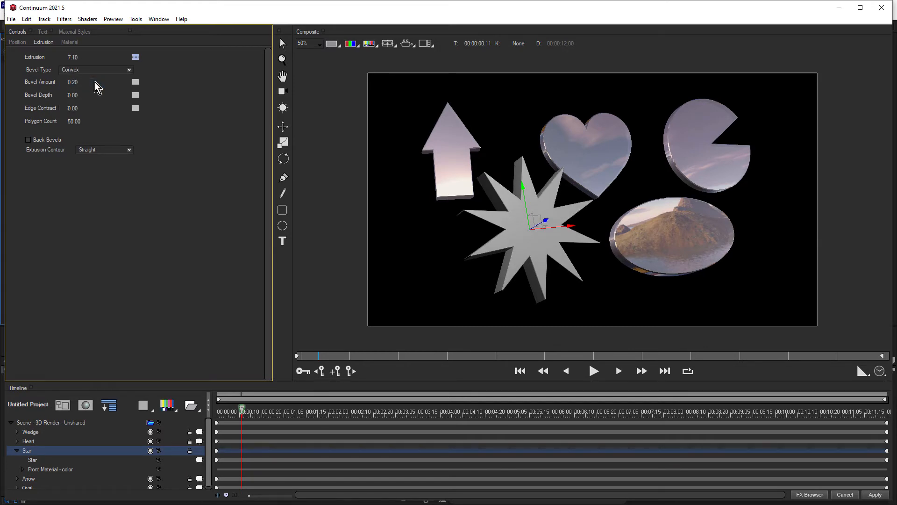
left_click(72, 82)
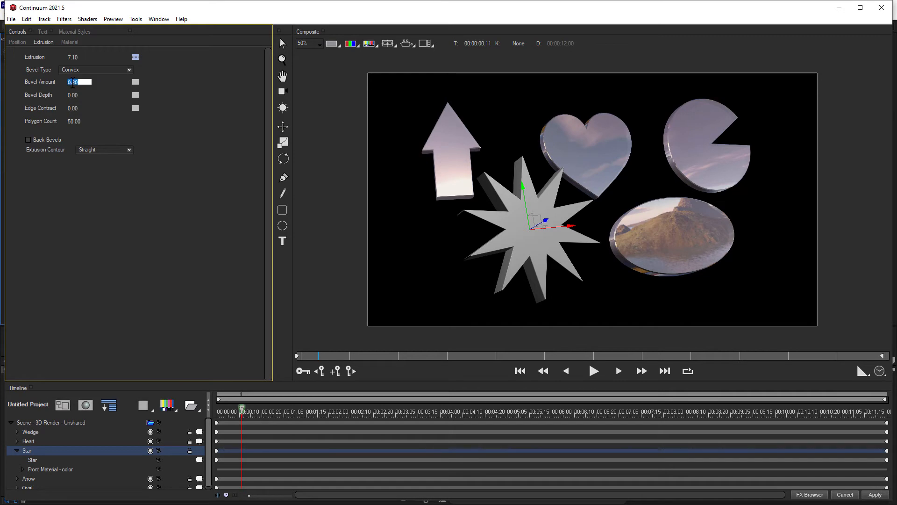
key("Return")
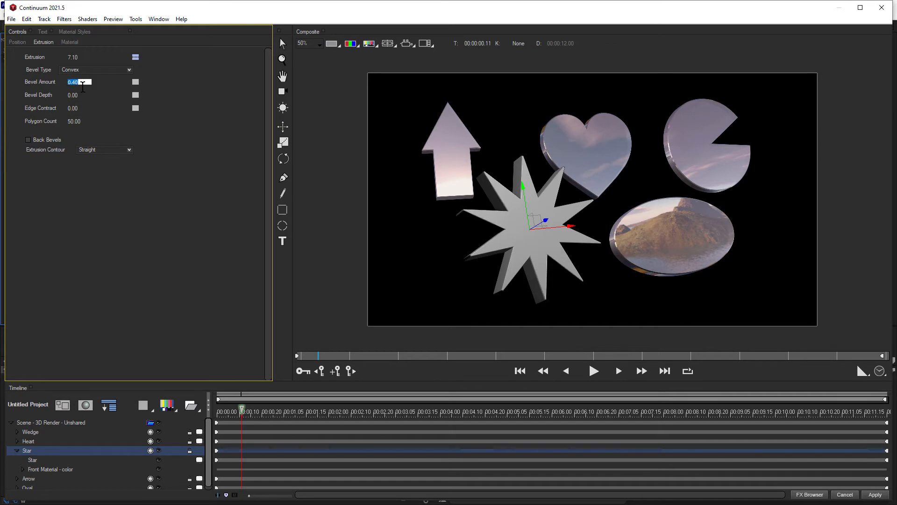
Apply the warm glassy material style from Metallic Textures to the star
left_click(86, 34)
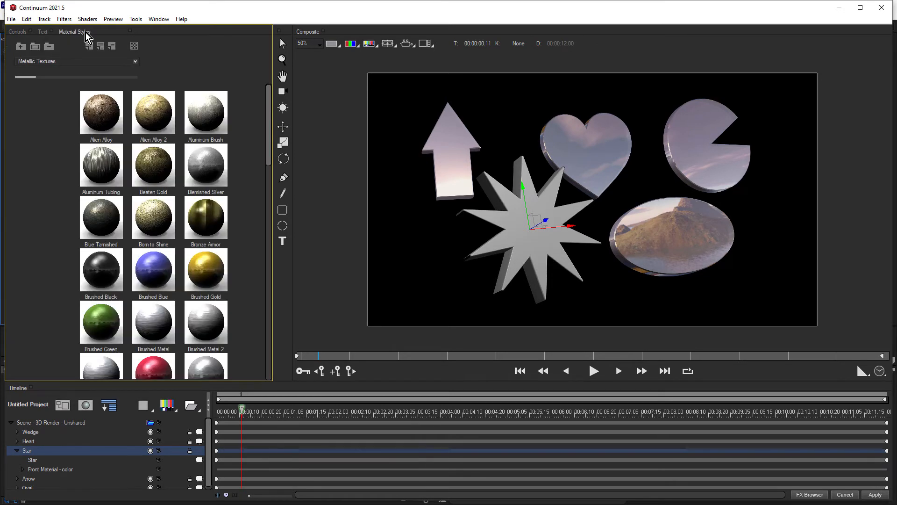
left_click(267, 346)
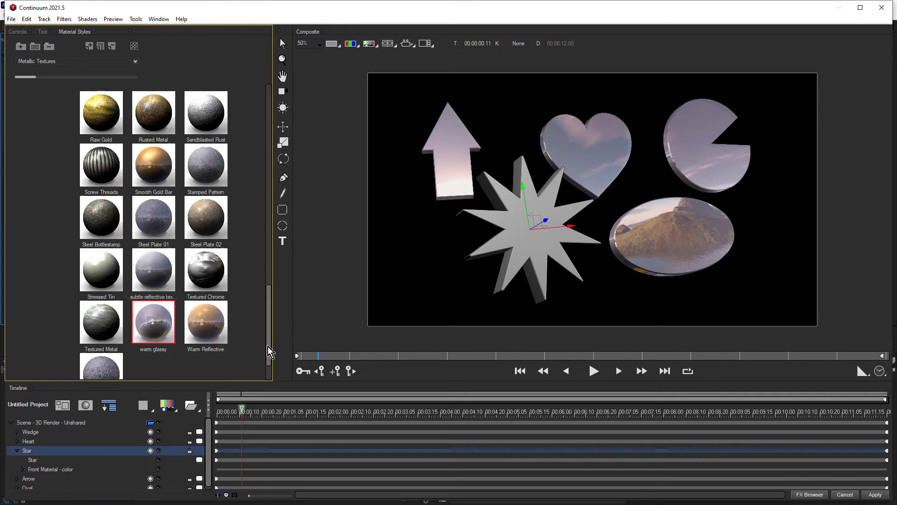
double_click(155, 322)
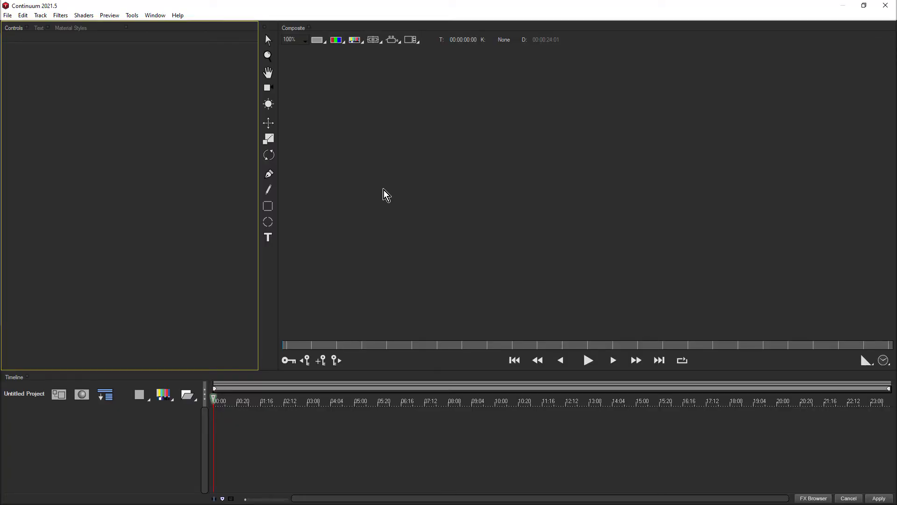
Import the skull 3D model file into the empty project and apply the red brushed style from Metallic Textures to it
left_click(168, 396)
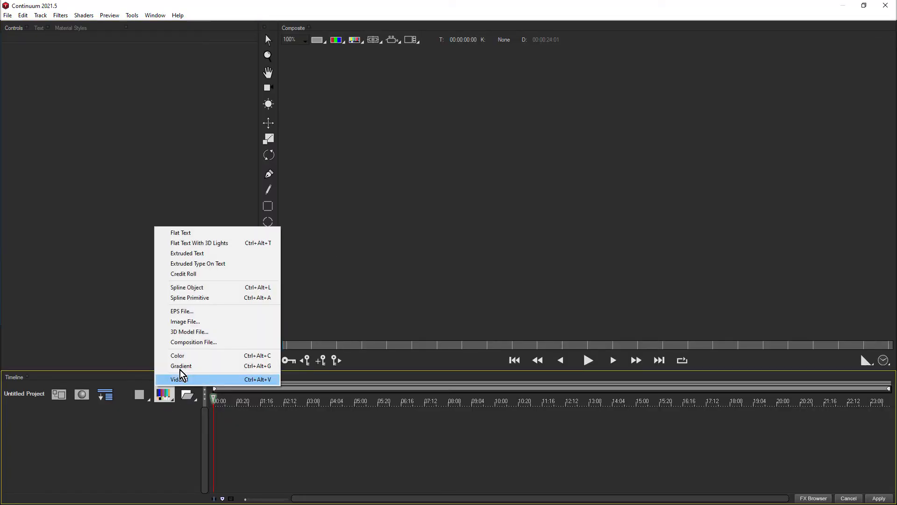
left_click(208, 332)
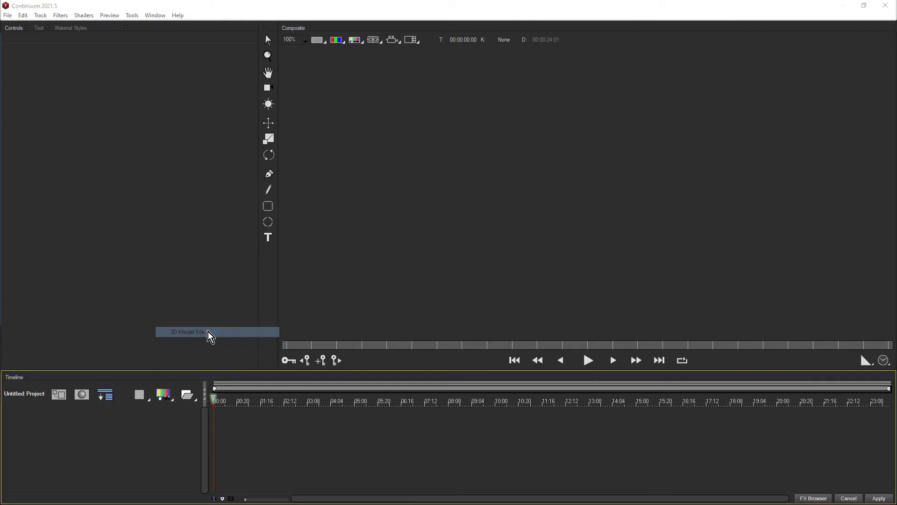
left_click(211, 363)
double_click(211, 362)
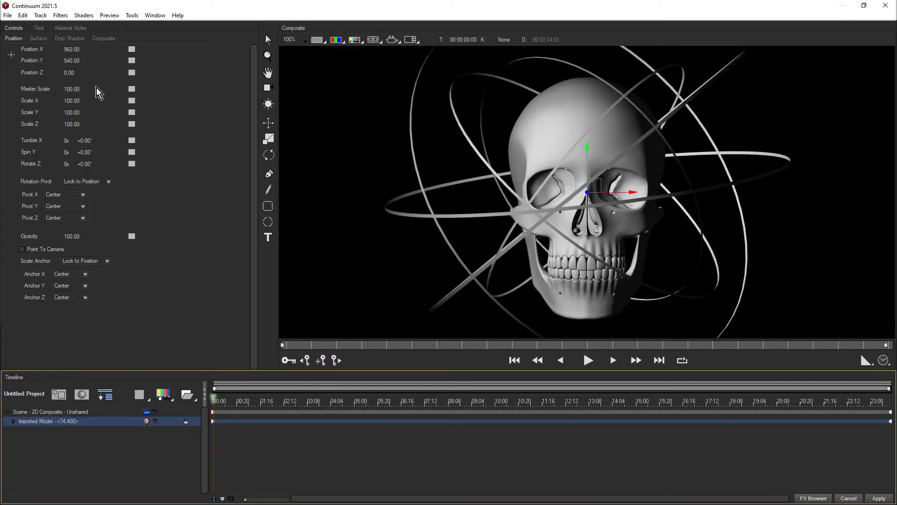
left_click(71, 28)
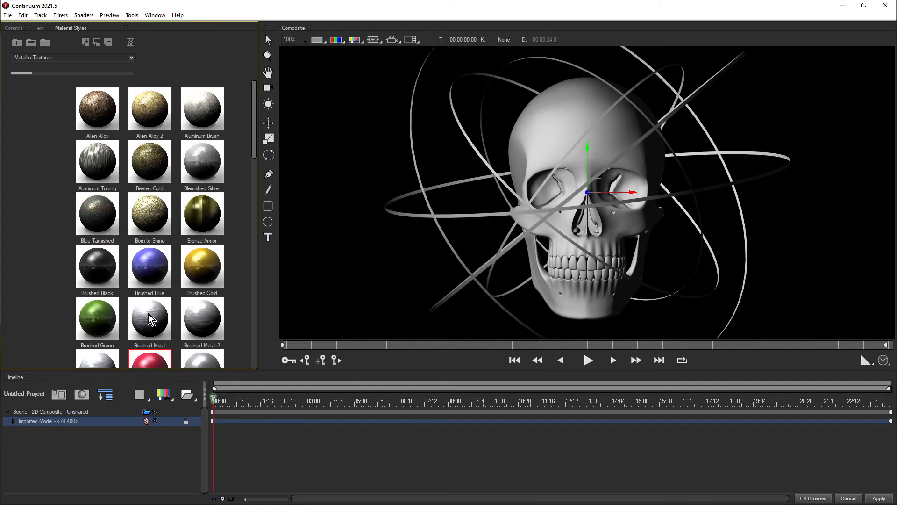
left_click(151, 360)
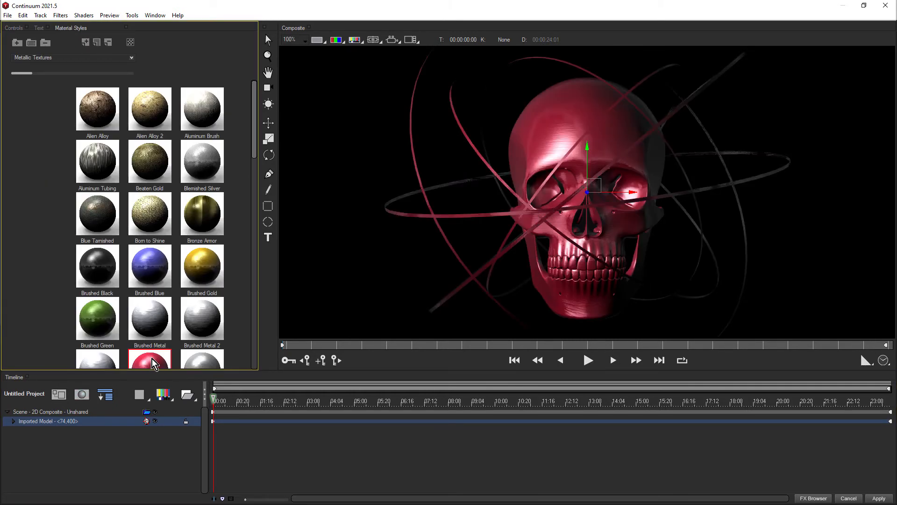
Convert the imported skull model track to a container so its parts become separate tracks
left_click(37, 423)
left_click(40, 15)
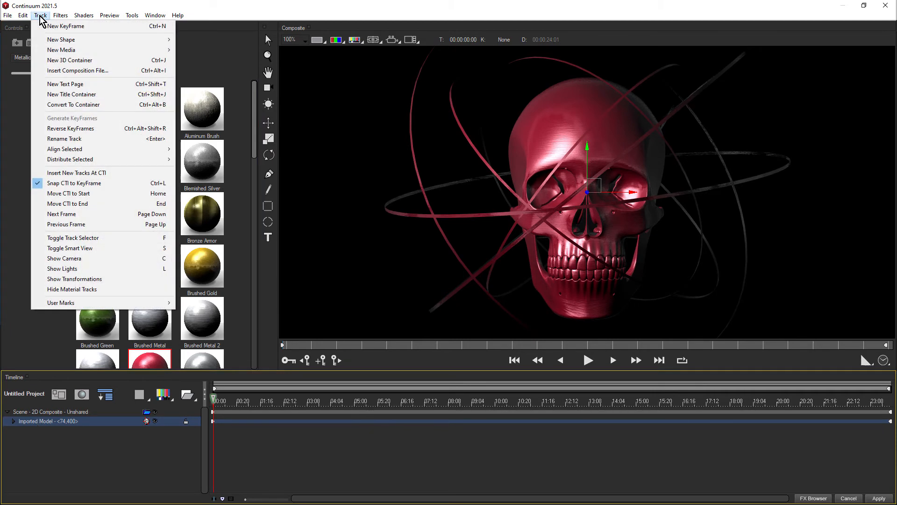
left_click(102, 105)
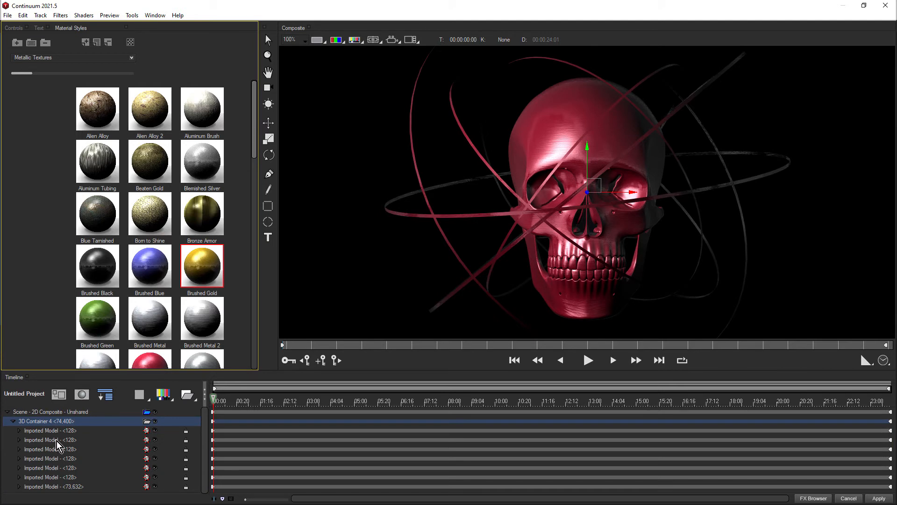
Apply Brushed Gold to the container's second imported model part and Brushed Green to the third
left_click(56, 440)
left_click(205, 263)
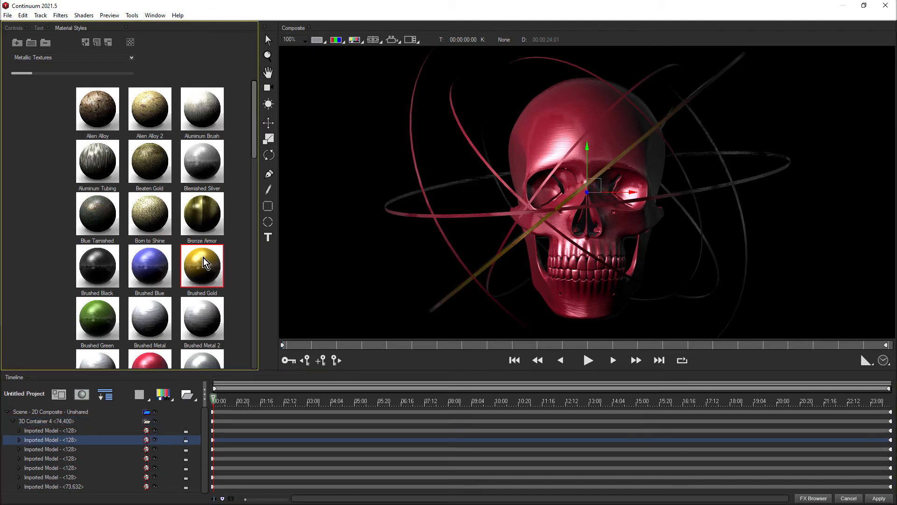
left_click(74, 449)
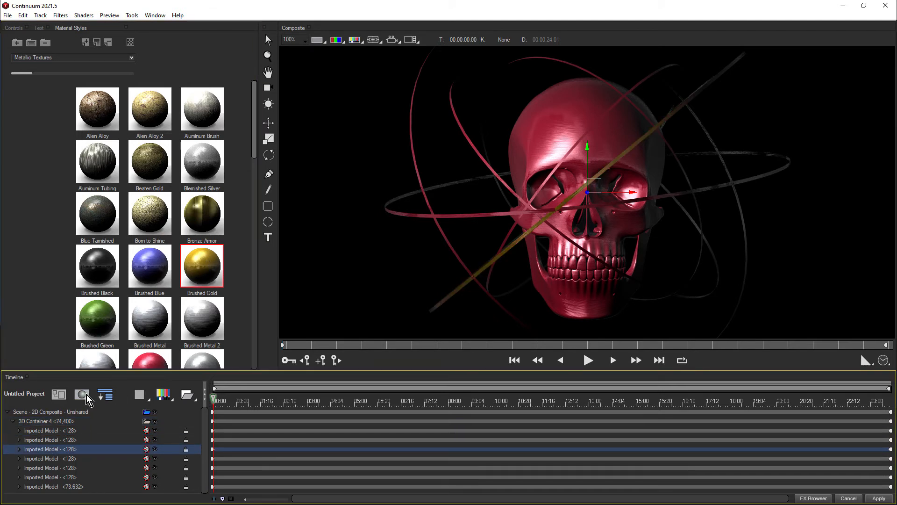
left_click(93, 324)
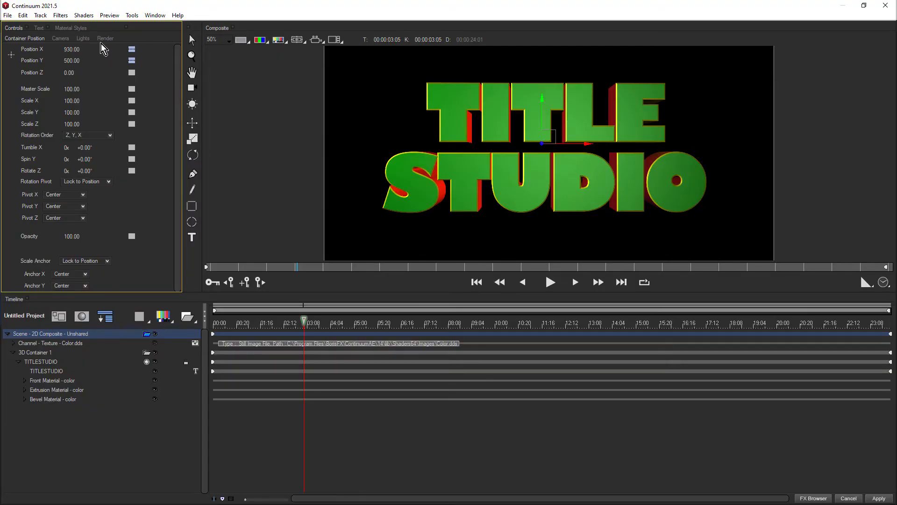
Apply the Blemished Silver material style from Metallic Textures to the front material of the TITLE STUDIO text
left_click(76, 28)
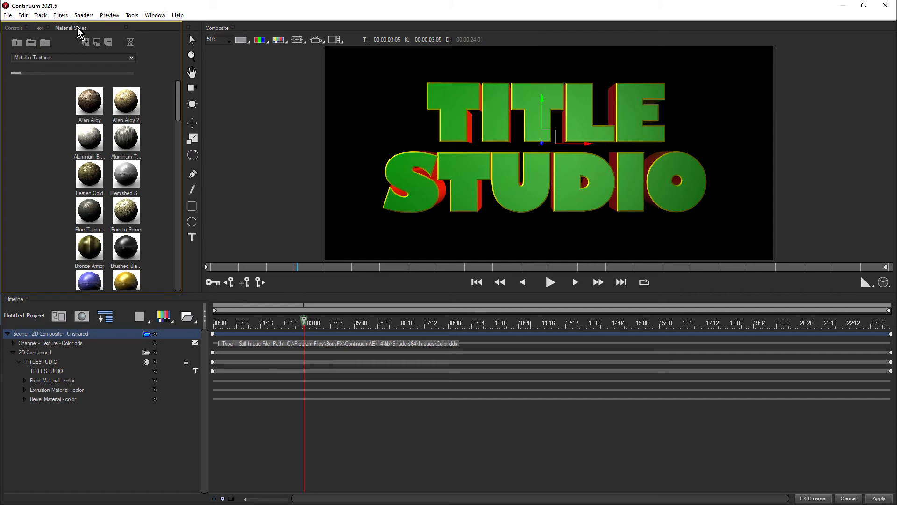
left_click(46, 380)
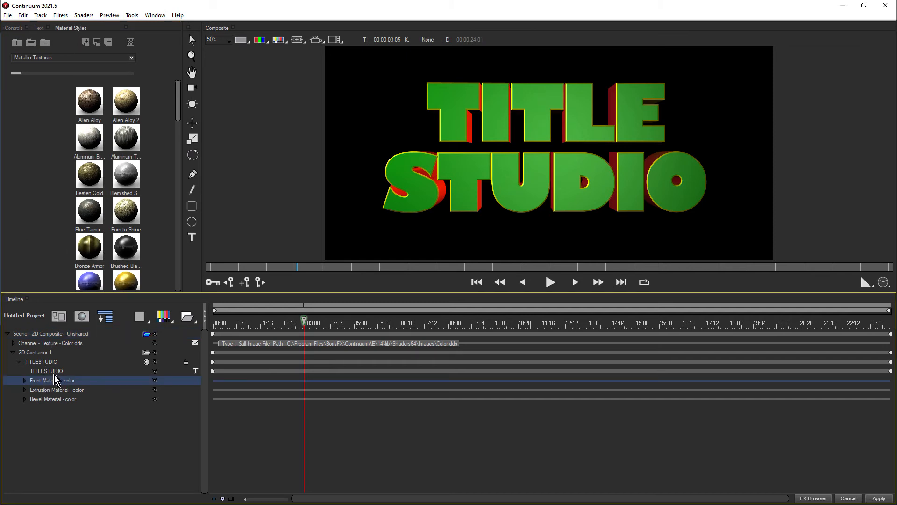
left_click(128, 174)
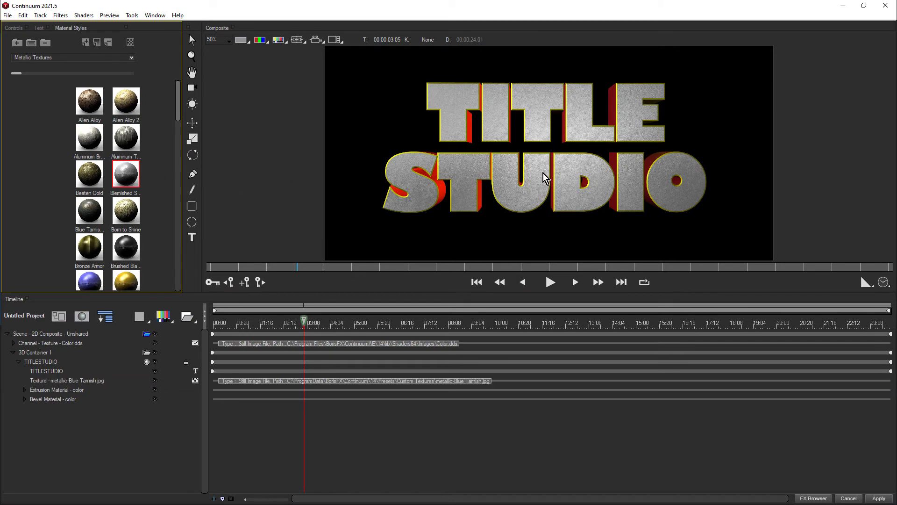
Add the Bend Taper Twist deformer shader to the scene and set its Bend Strength to 7.20
left_click(63, 334)
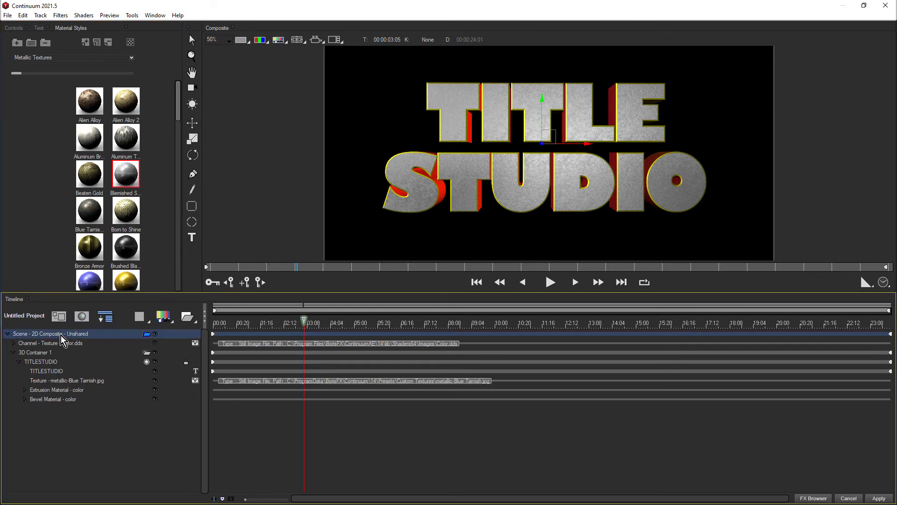
left_click(85, 16)
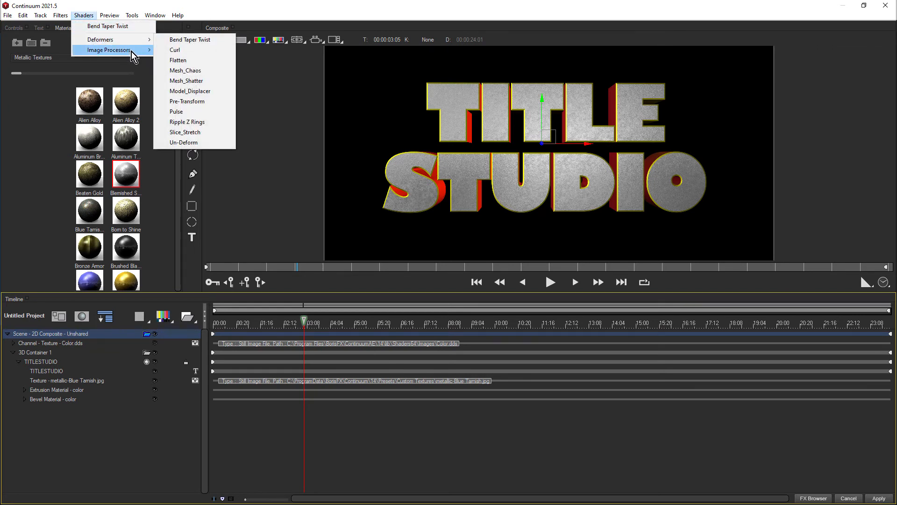
mouse_move(131, 51)
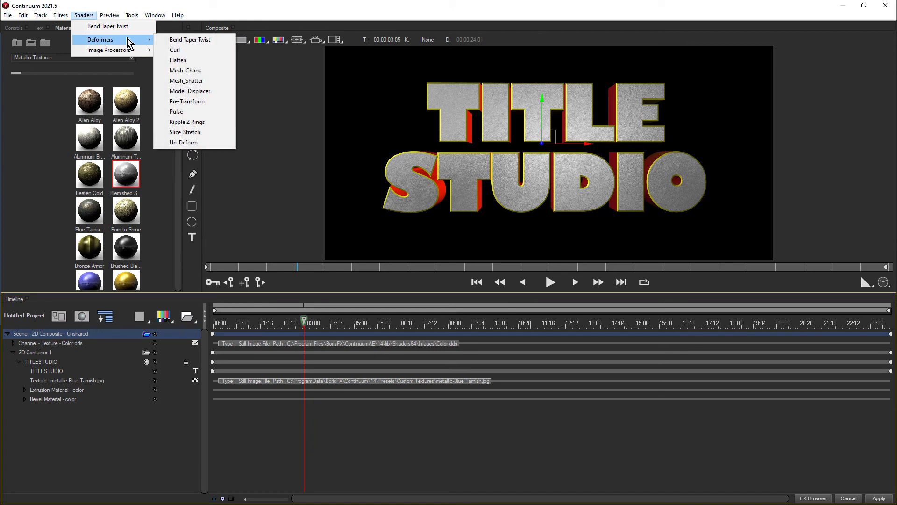
left_click(204, 41)
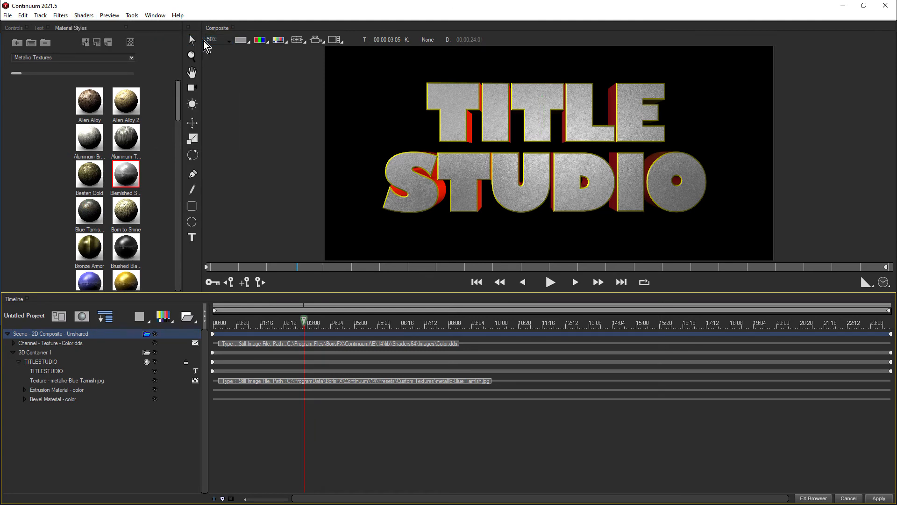
left_click(15, 28)
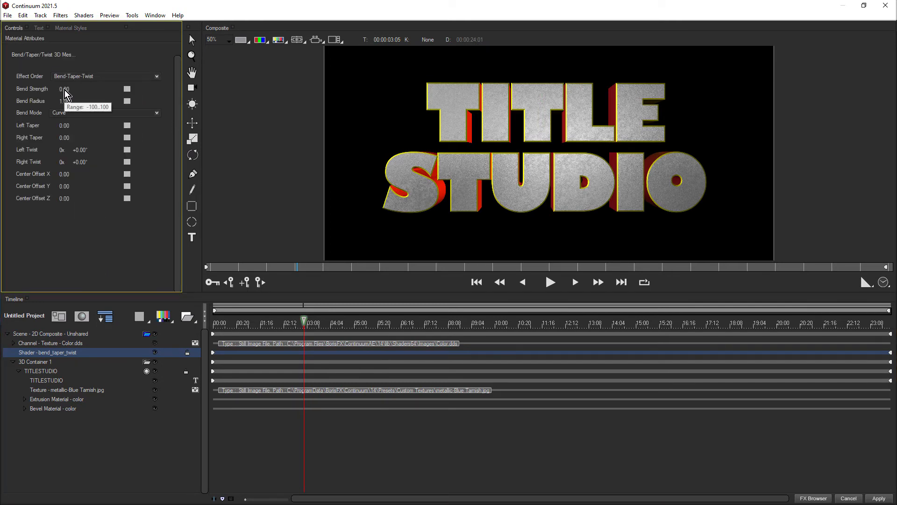
left_click_drag(66, 89, 73, 87)
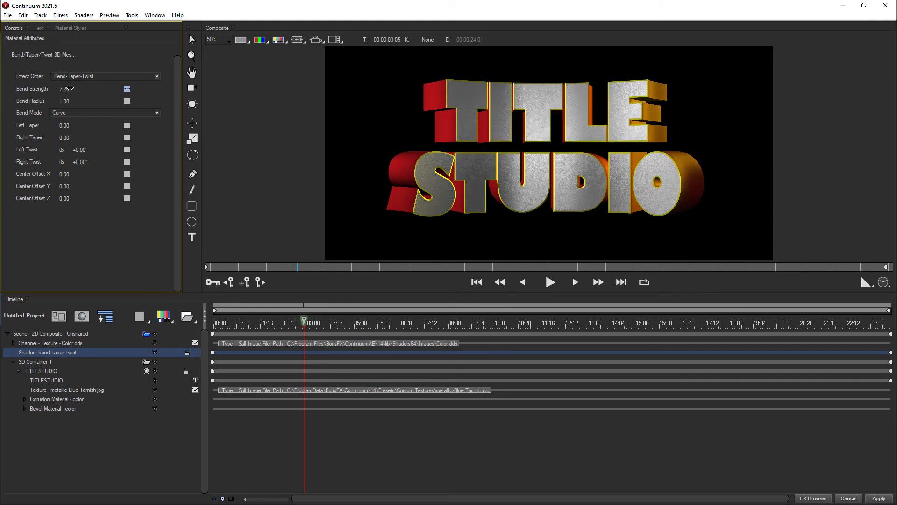
Add a Light Rays image processor shader to the scene and set its Source Color to Source Image
left_click(43, 334)
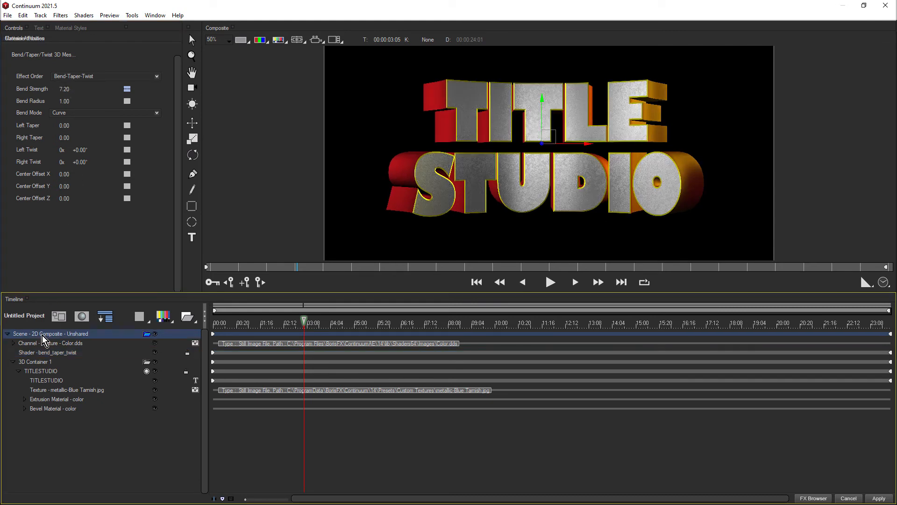
left_click(84, 16)
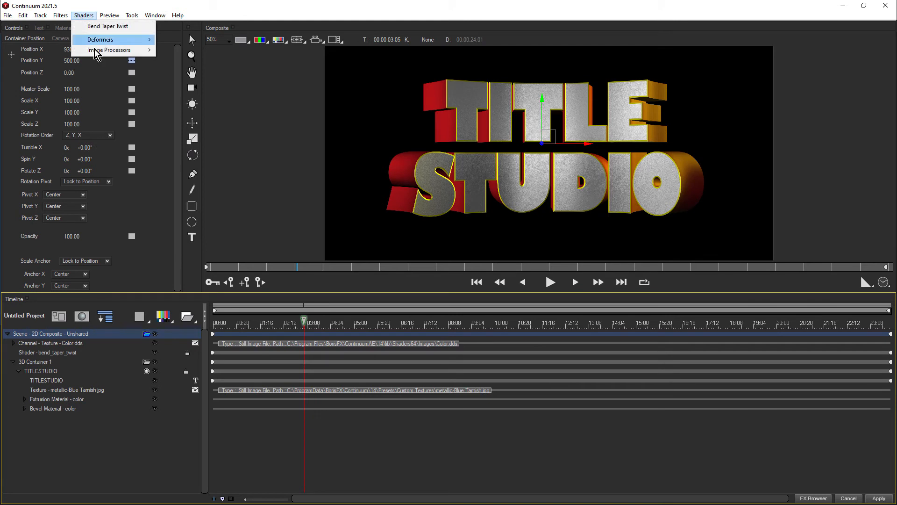
mouse_move(96, 52)
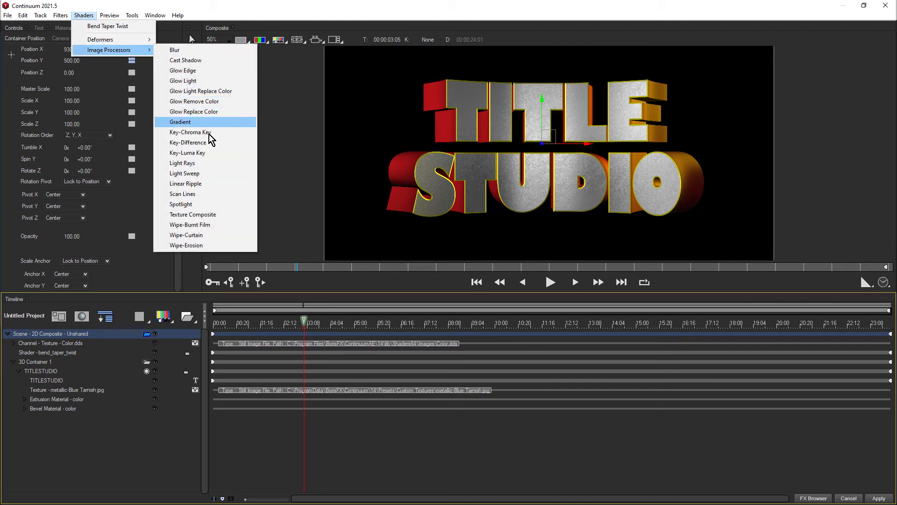
left_click(206, 163)
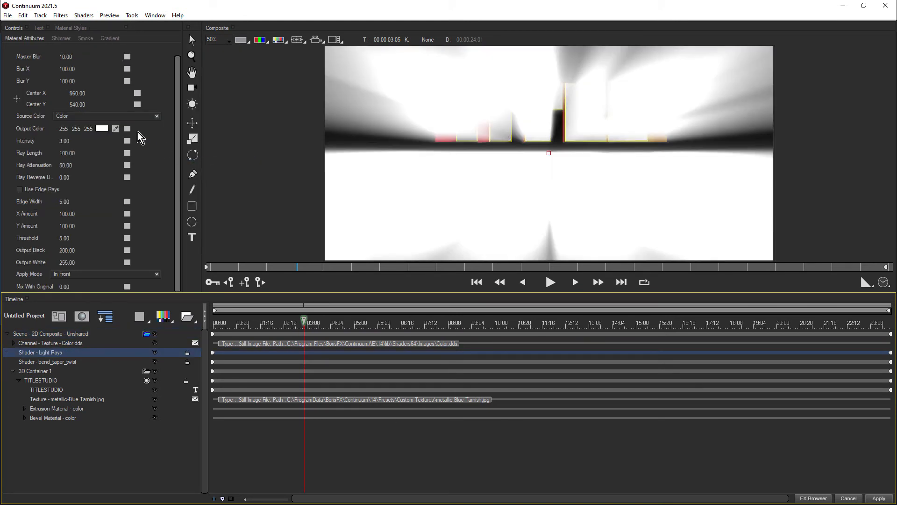
left_click(98, 116)
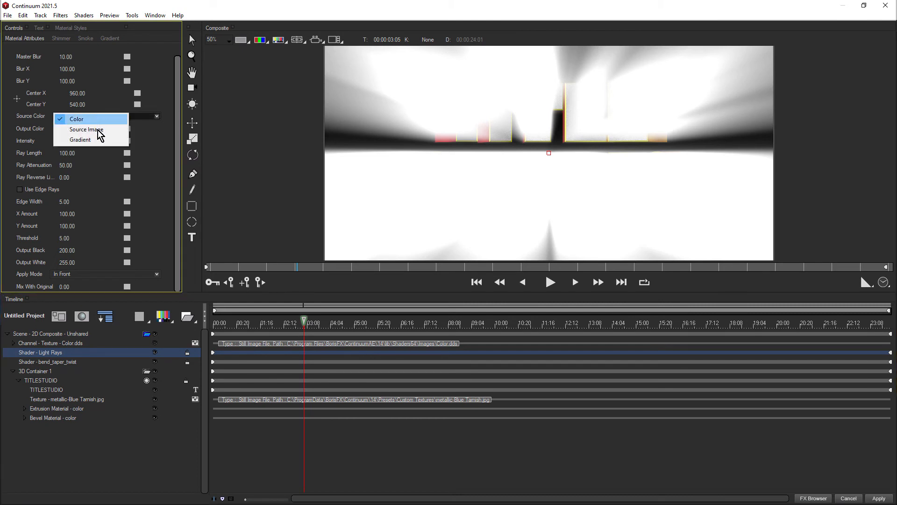
left_click(99, 133)
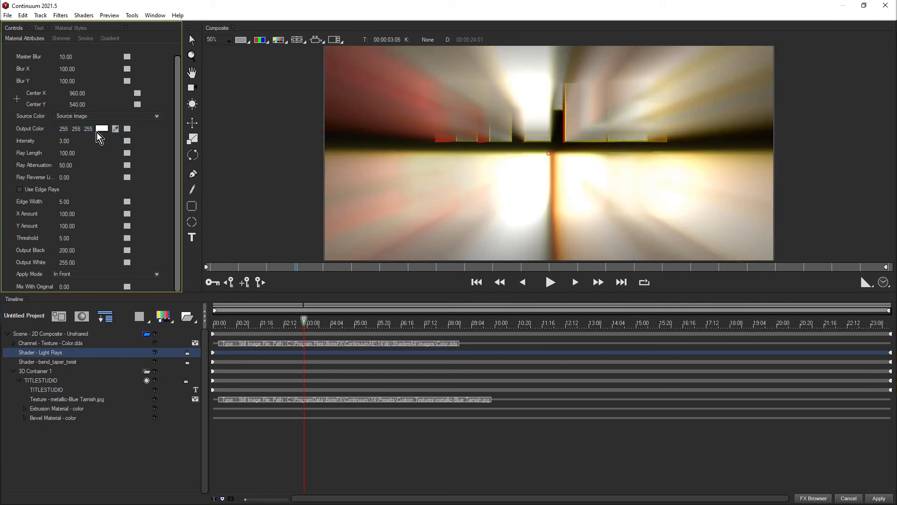
Enable Use Edge Rays for the light rays, set their Apply Mode to Behind and adjust the Intensity
left_click(20, 191)
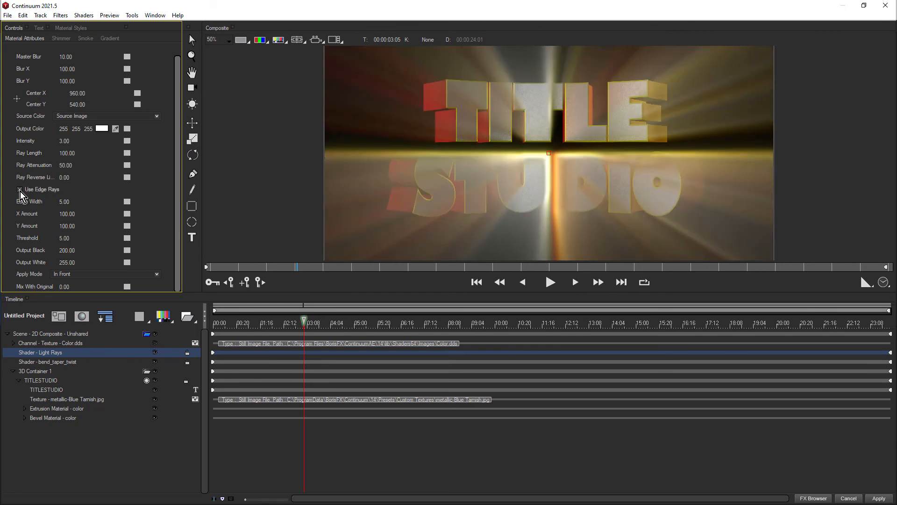
left_click(85, 275)
left_click(85, 279)
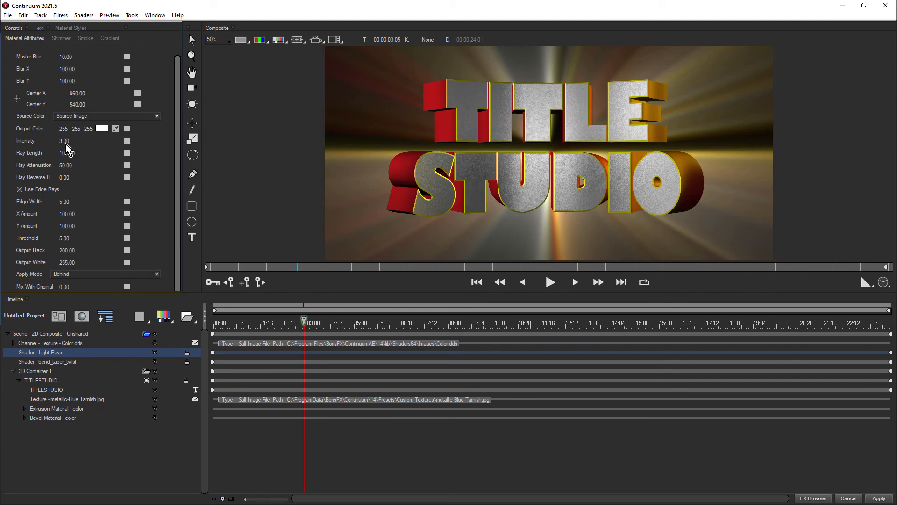
left_click_drag(65, 142, 69, 142)
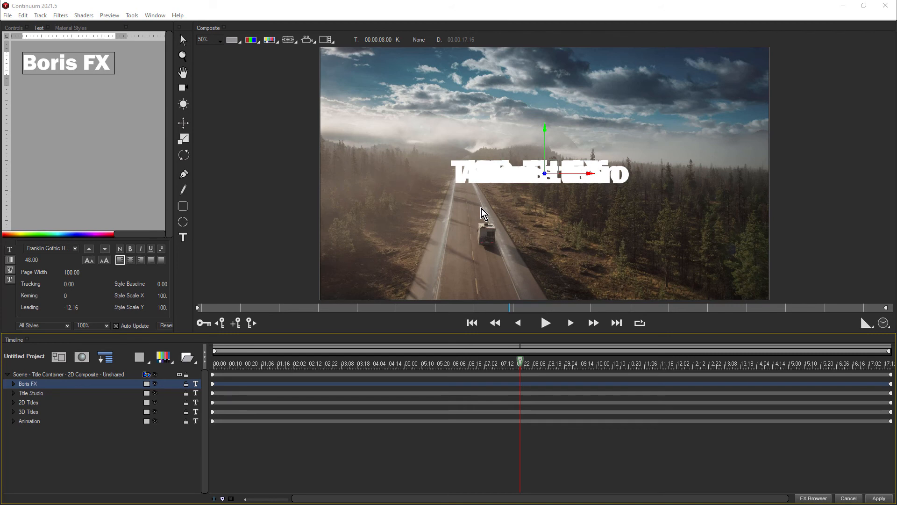
Look through the Title Studio, 2D Titles and 3D Titles text tracks in the title container
left_click(37, 393)
left_click(36, 403)
left_click(35, 411)
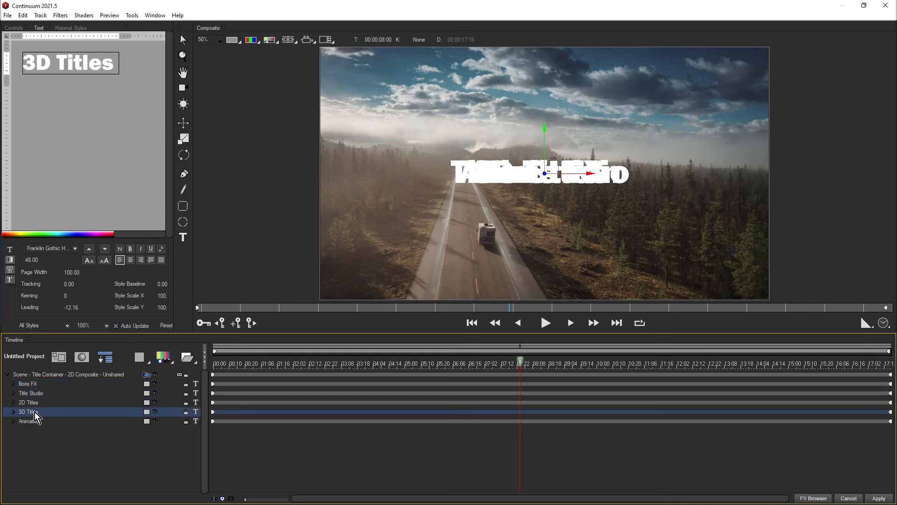
Set the title container's Animation Style to Roll and play back the rolling titles
left_click(47, 374)
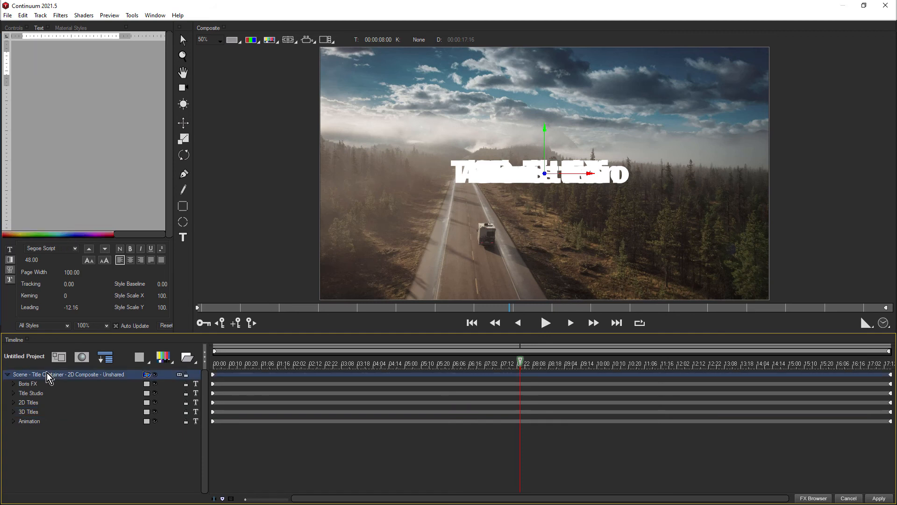
left_click(14, 27)
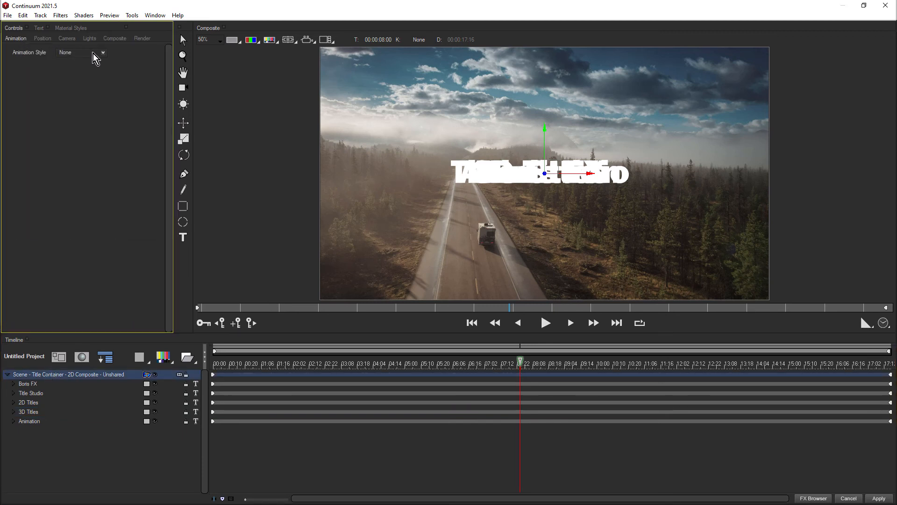
left_click(92, 54)
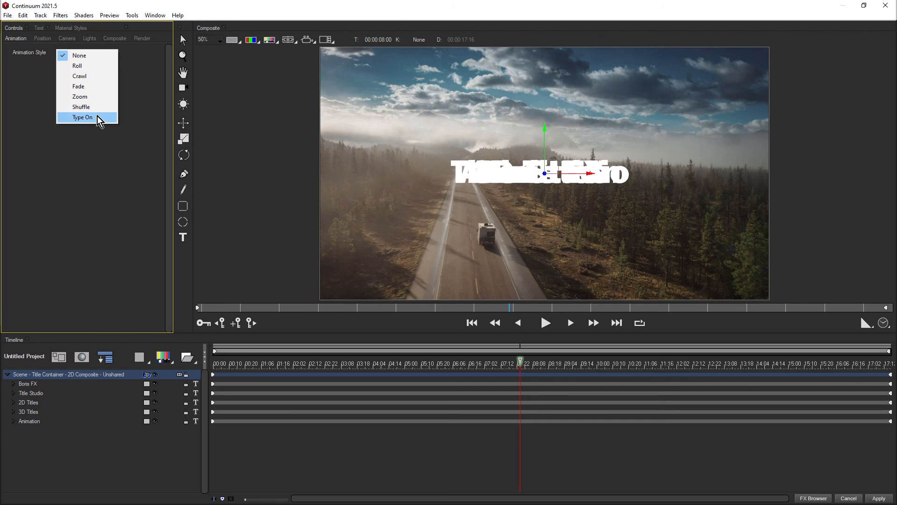
left_click(101, 69)
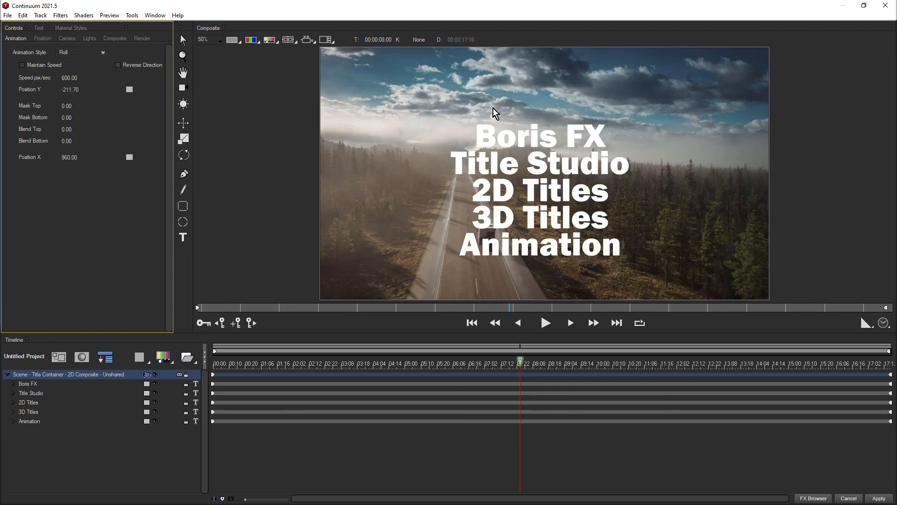
left_click(545, 323)
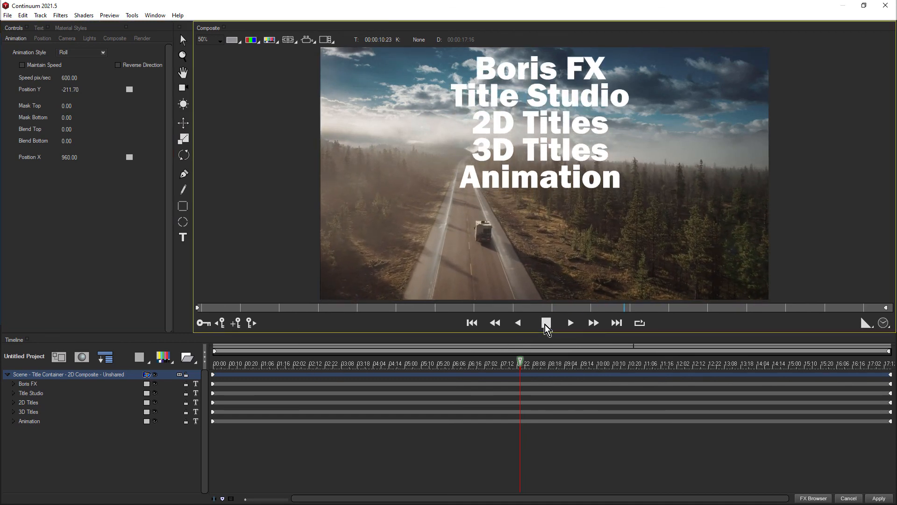
left_click(545, 323)
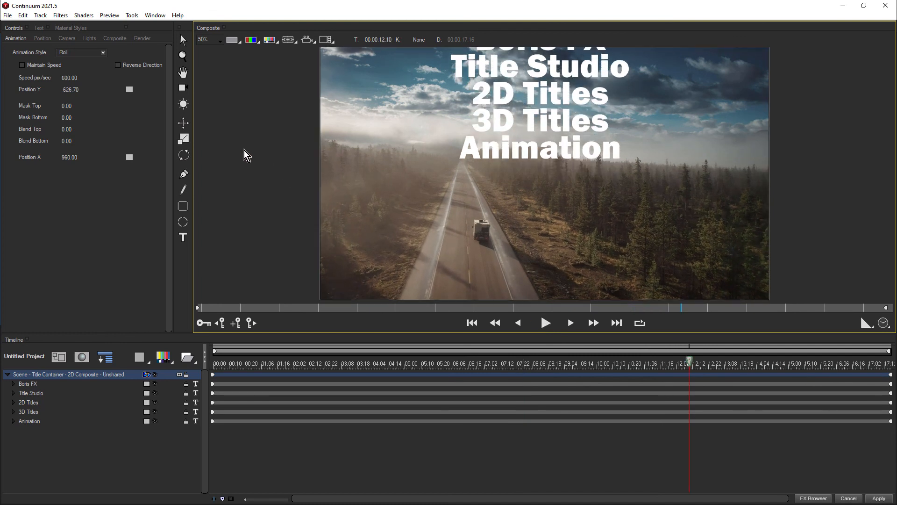
Set the title container's Animation Style to Crawl and play back the crawling titles
left_click(88, 53)
left_click(85, 77)
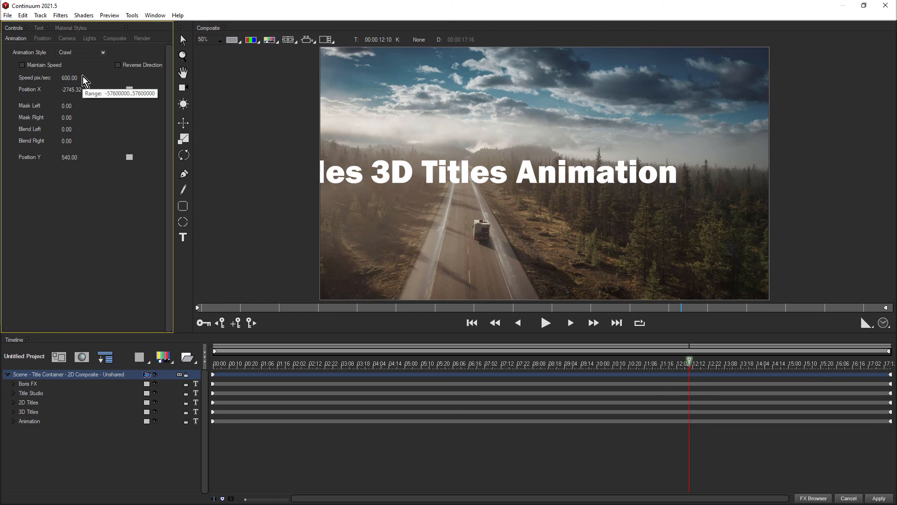
left_click(546, 324)
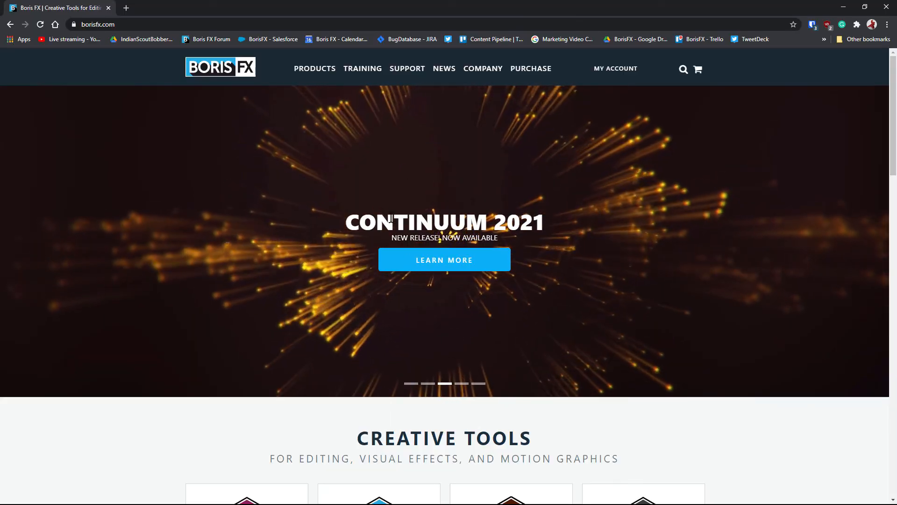
On the Boris FX website in the browser, open the Continuum product page and go to its free trial downloads
mouse_move(327, 75)
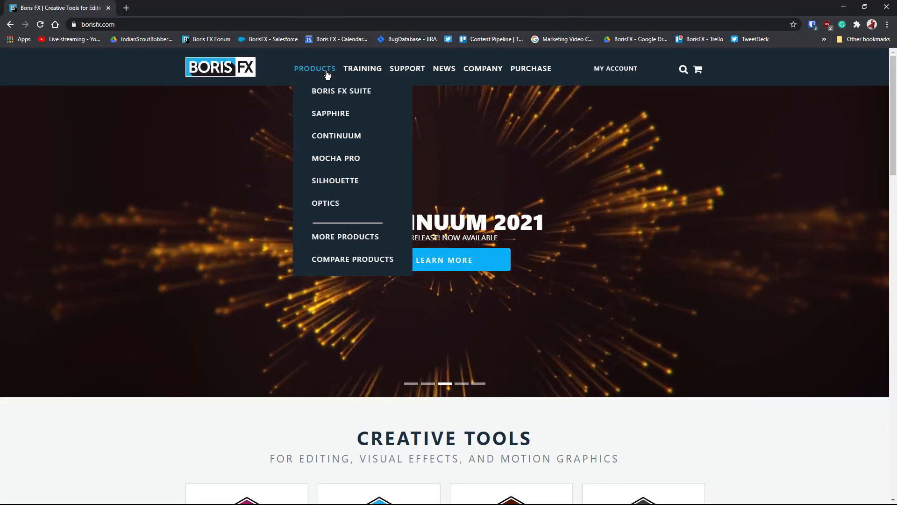
left_click(334, 136)
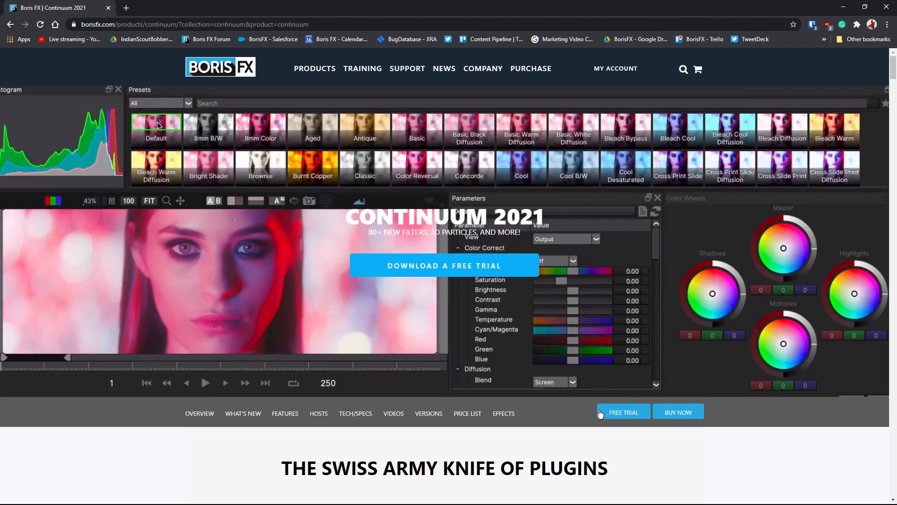
left_click(601, 412)
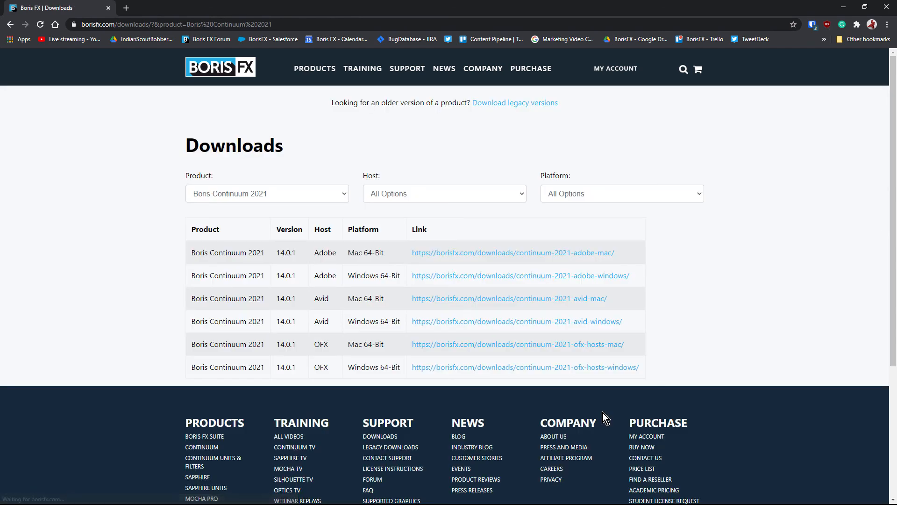